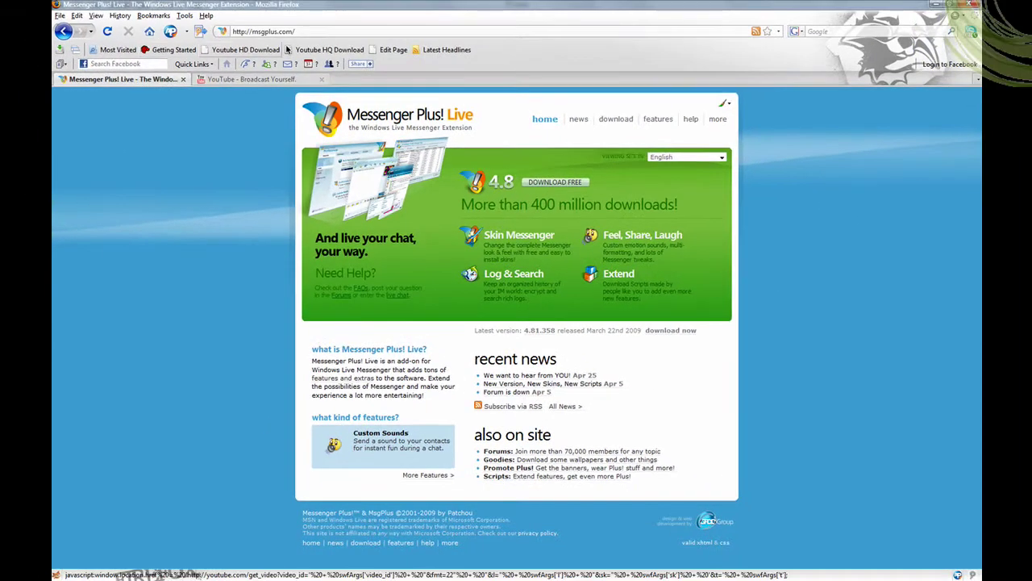
{"action": "mouse_move", "coordinate": [616, 121]}
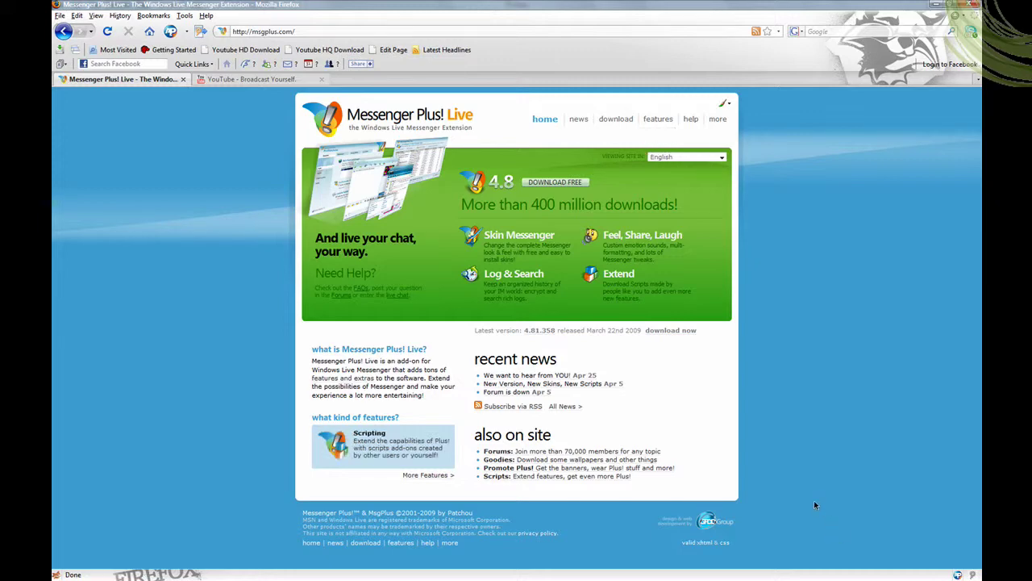
{"action": "left_click", "coordinate": [246, 79]}
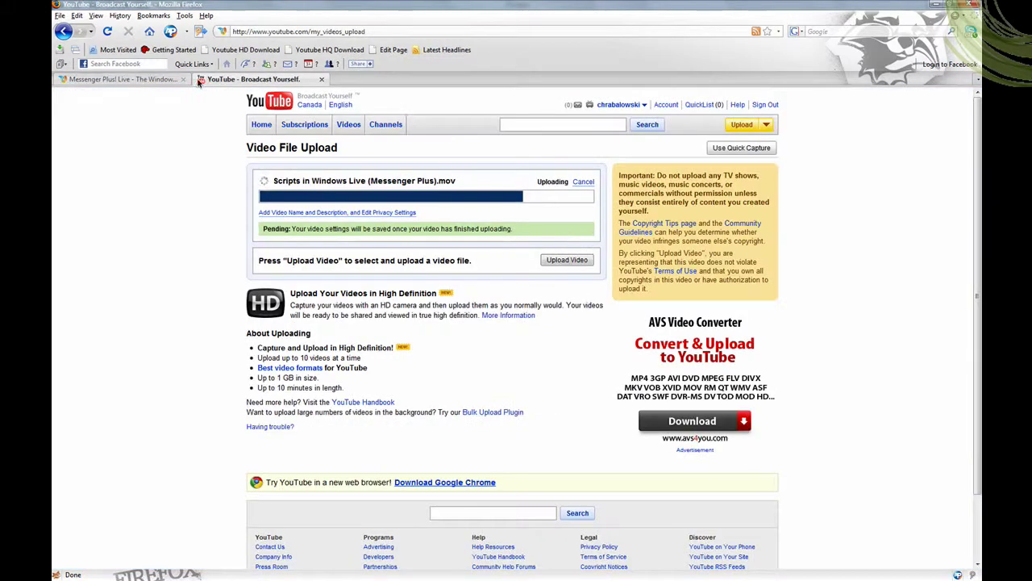
{"action": "left_click", "coordinate": [145, 80]}
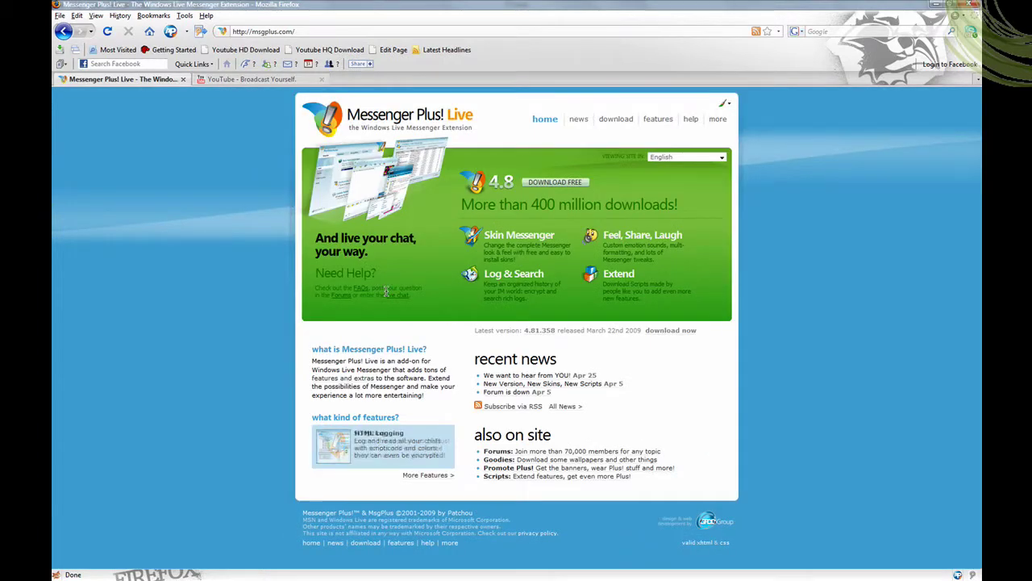
Switch to the Windows Live Messenger chat and send the replies "nvm" and "have to redo it".
{"action": "key", "text": "alt+Tab"}
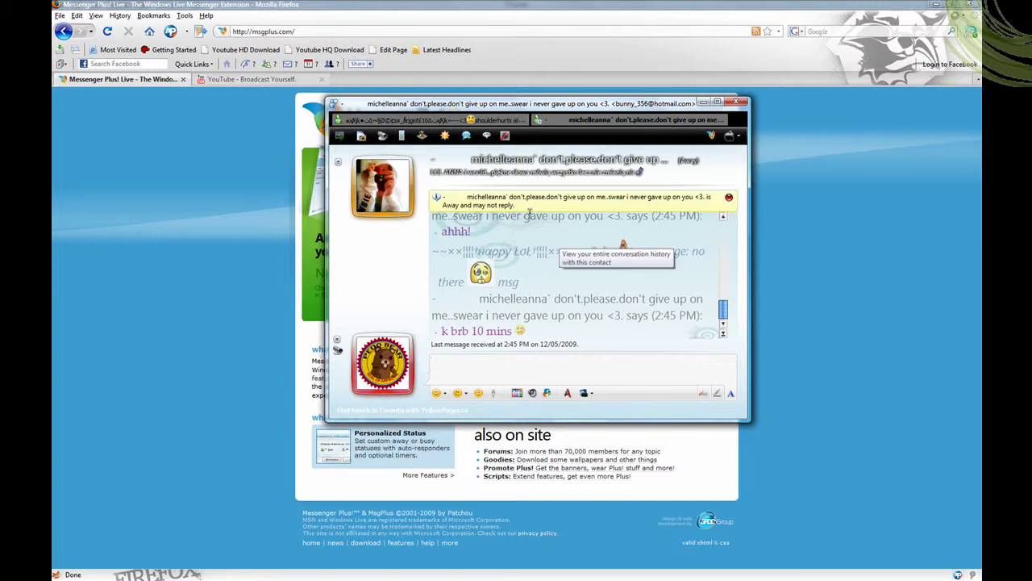
{"action": "type", "text": "have to redo i"}
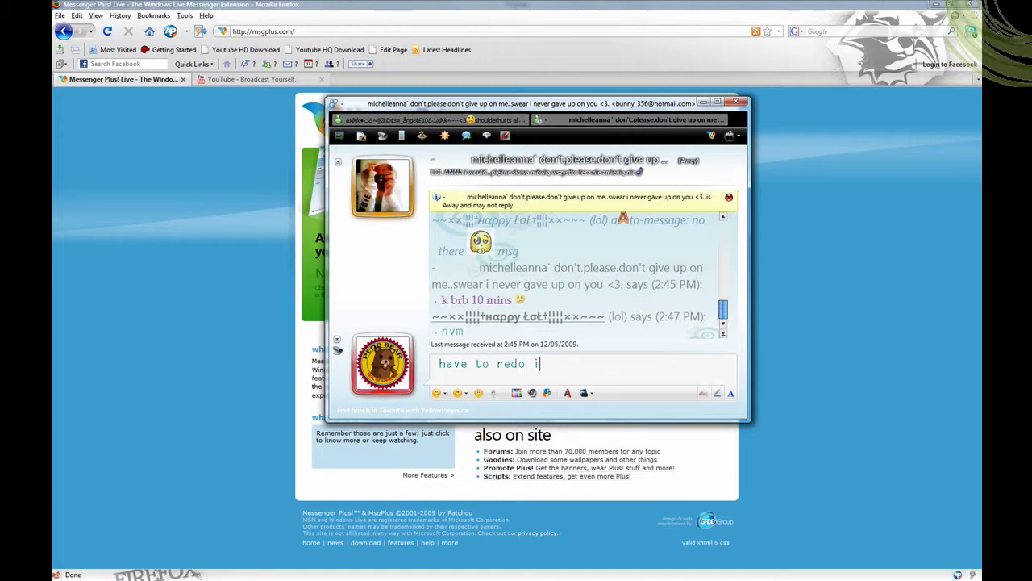
{"action": "type", "text": "t"}
{"action": "key", "text": "Return"}
{"action": "left_click", "coordinate": [155, 241]}
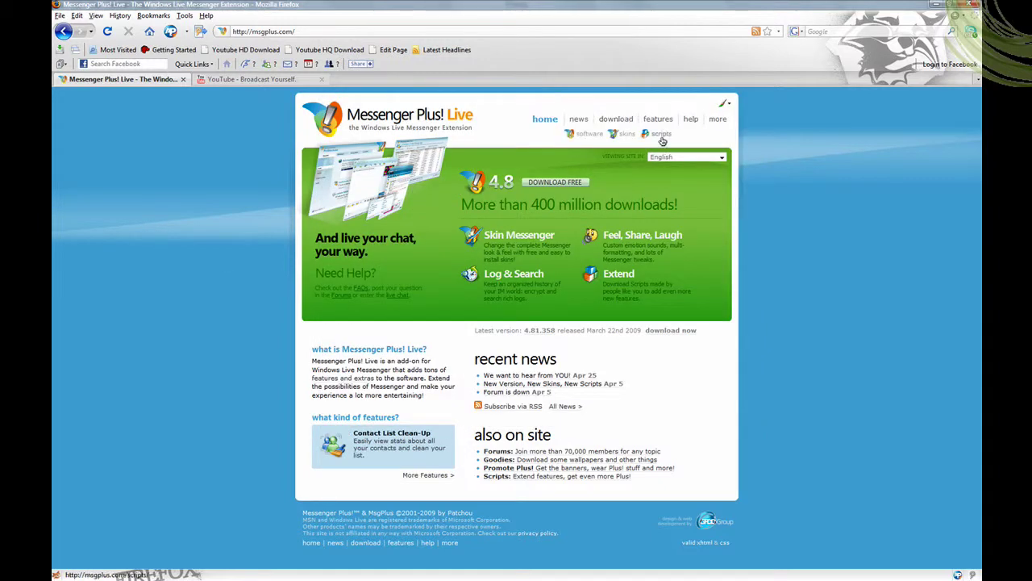
Open the scripts download section of the Messenger Plus! Live website.
{"action": "left_click", "coordinate": [662, 141]}
{"action": "left_click", "coordinate": [261, 78]}
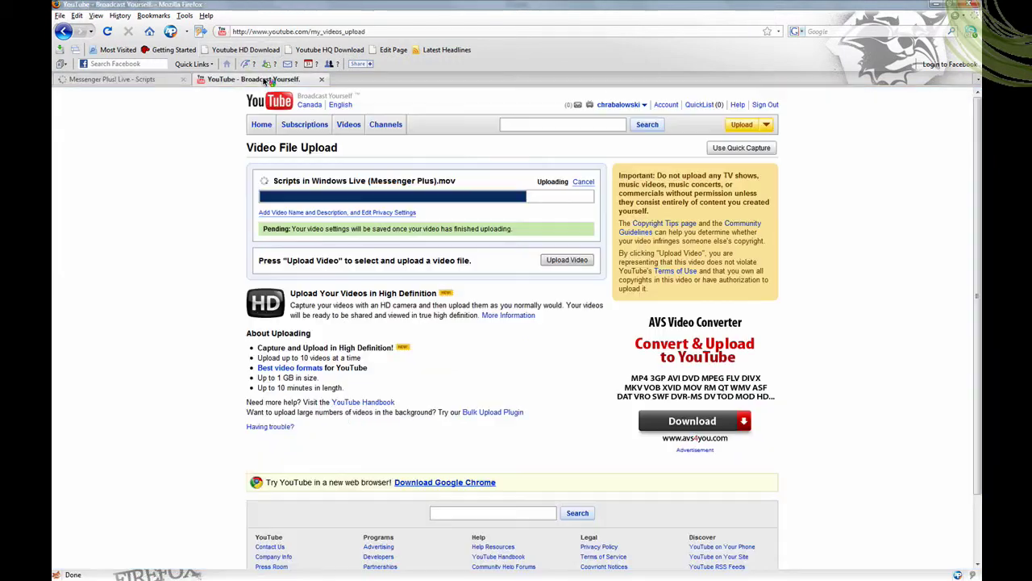
{"action": "left_click", "coordinate": [165, 79]}
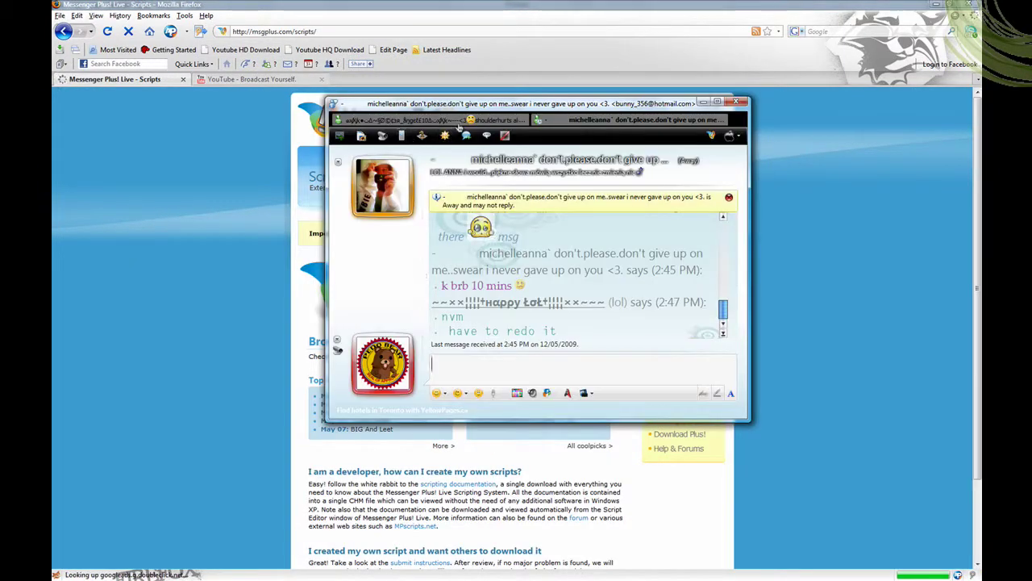
Reply "no" in the other open Messenger conversation and return to the scripts page.
{"action": "left_click", "coordinate": [465, 123]}
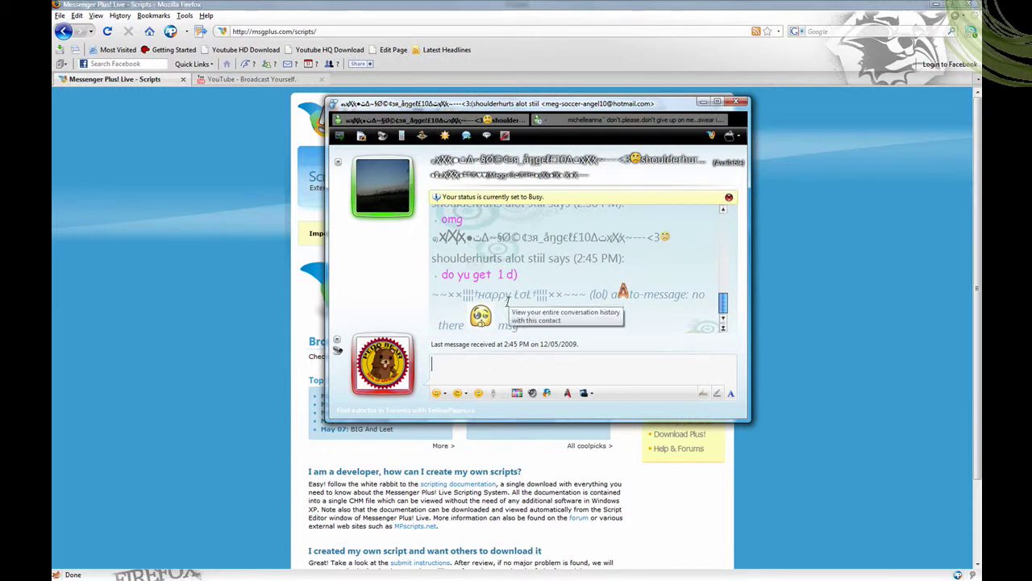
{"action": "left_click", "coordinate": [264, 358]}
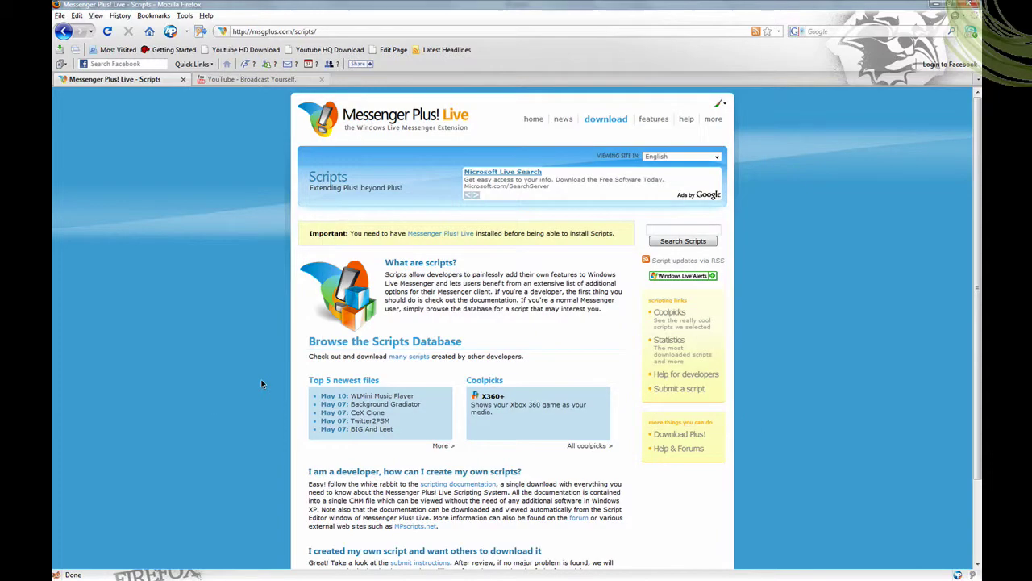
Search the Messenger Plus! Live scripts for "wlnameeditor".
{"action": "left_click", "coordinate": [668, 228]}
{"action": "type", "text": "wlnamee"}
{"action": "type", "text": "ditor"}
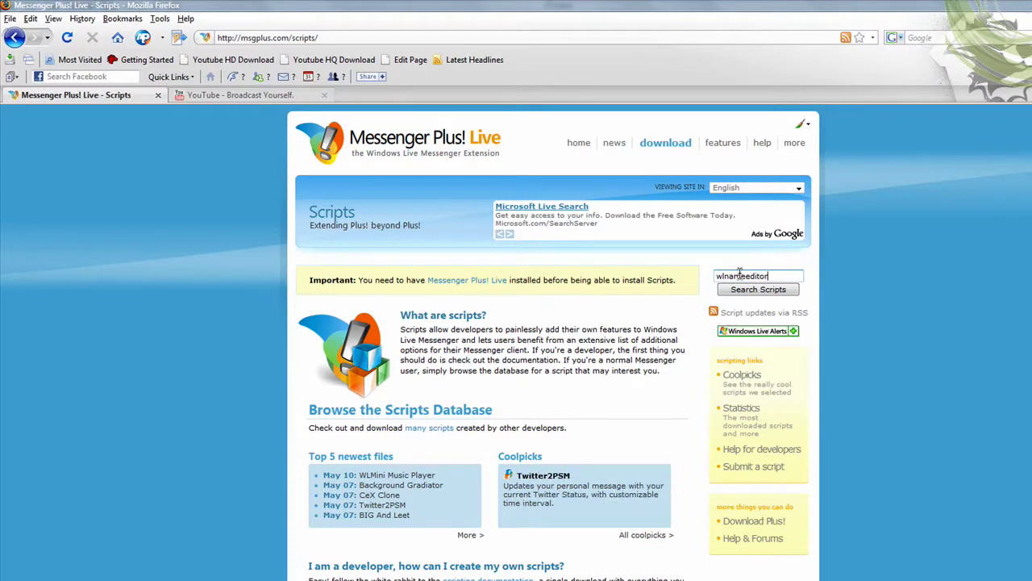
{"action": "key", "text": "Return"}
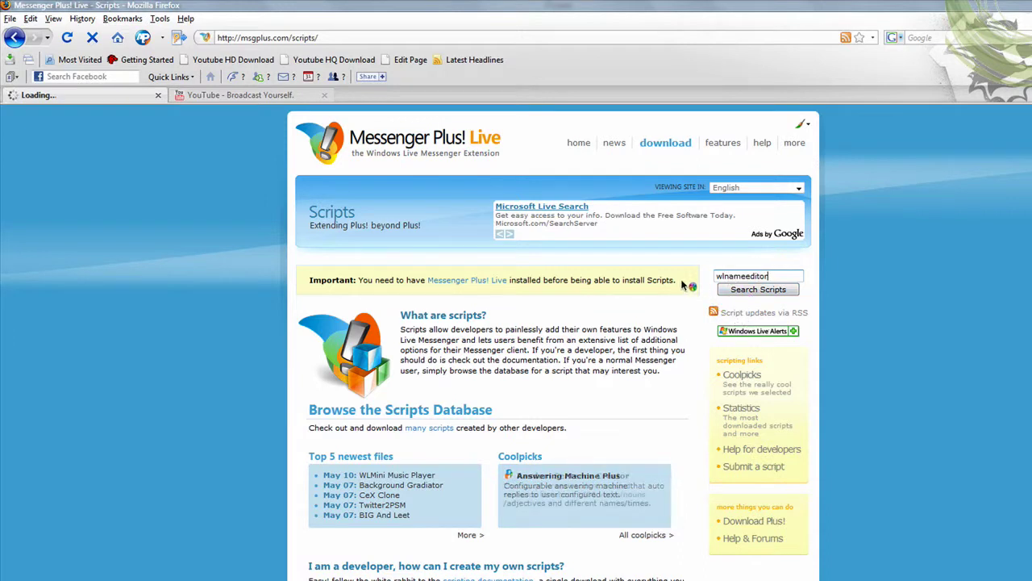
{"action": "key", "text": "Return"}
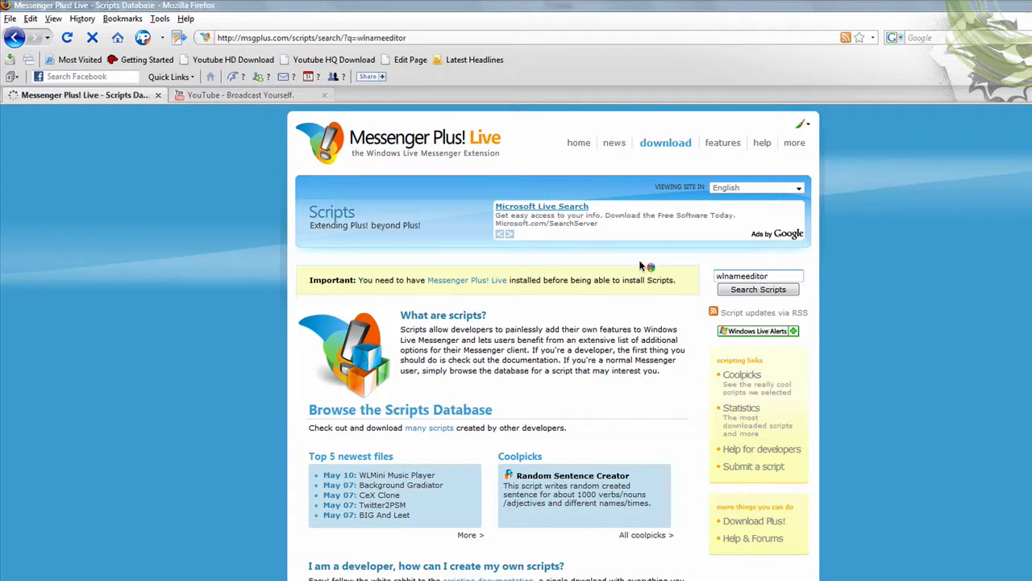
{"action": "left_click", "coordinate": [182, 95]}
{"action": "left_click", "coordinate": [119, 97]}
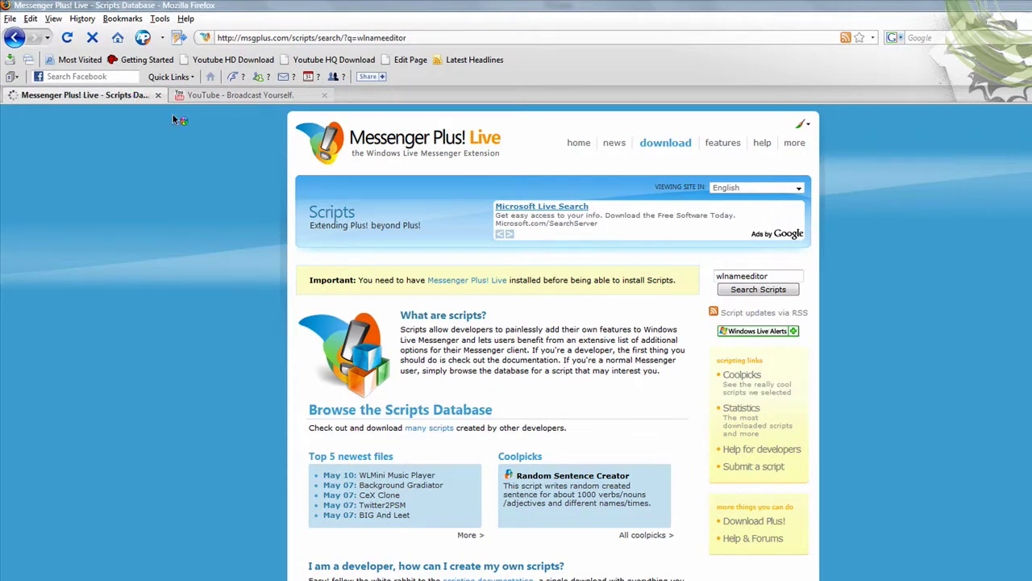
{"action": "key", "text": "alt+Tab"}
{"action": "key", "text": "alt+Tab"}
{"action": "key", "text": "alt+Tab"}
{"action": "key", "text": "alt+Tab"}
{"action": "key", "text": "alt+Tab"}
{"action": "key", "text": "alt+Tab"}
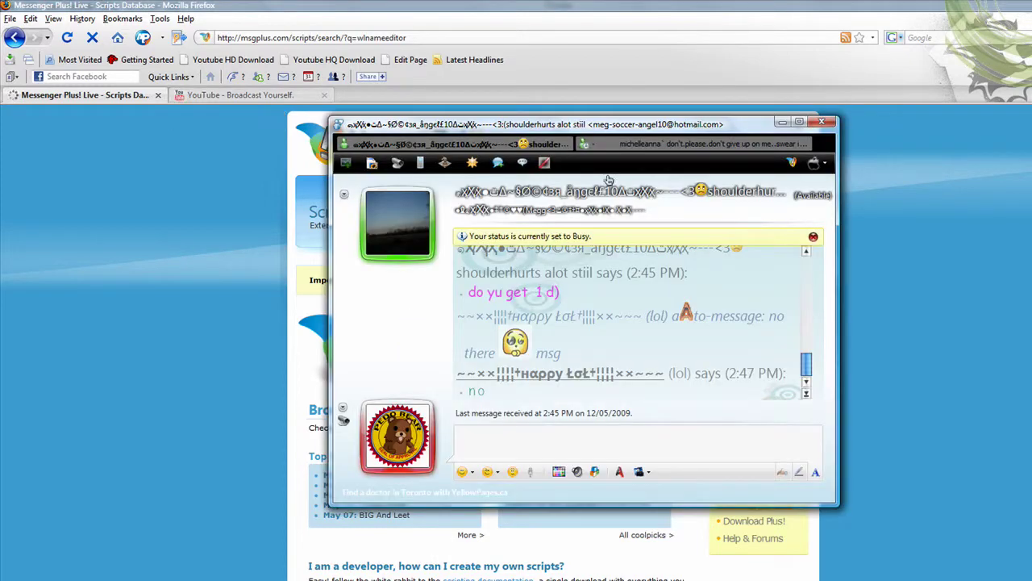
Close the Messenger conversation in which "no" was the last reply.
{"action": "left_click", "coordinate": [749, 146]}
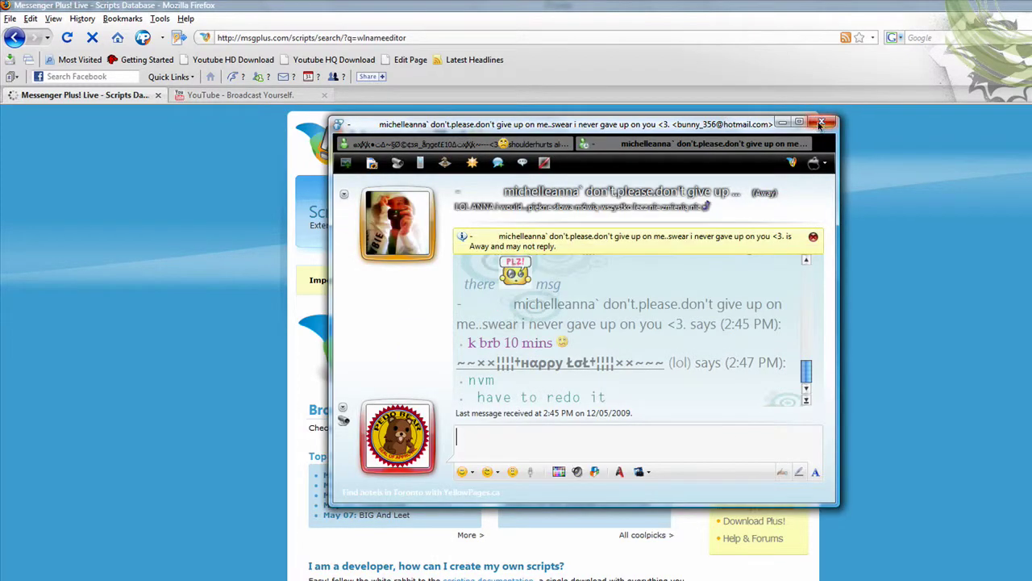
{"action": "left_click", "coordinate": [482, 147]}
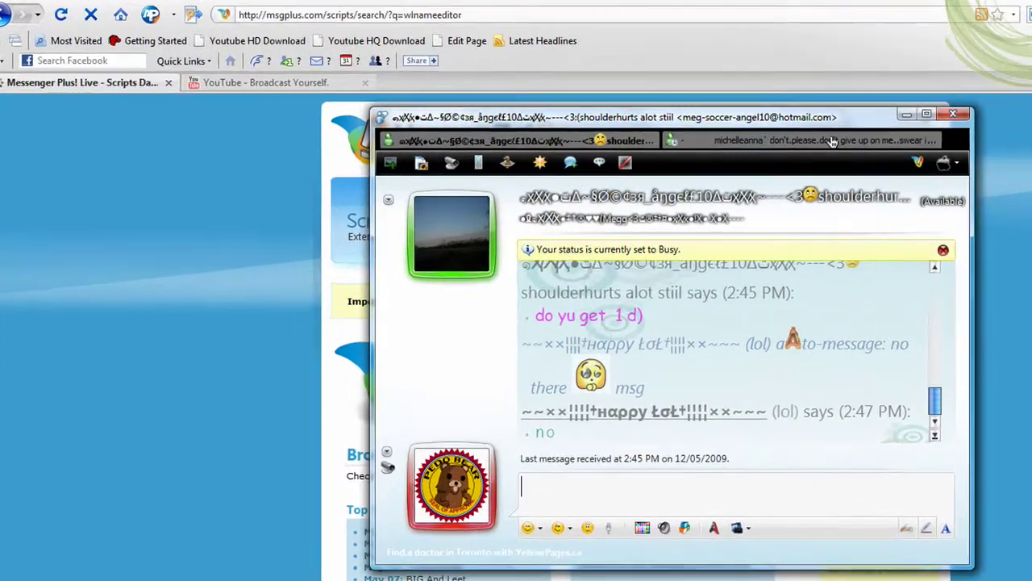
{"action": "left_click", "coordinate": [607, 142]}
{"action": "left_click", "coordinate": [567, 143]}
{"action": "left_click", "coordinate": [703, 137]}
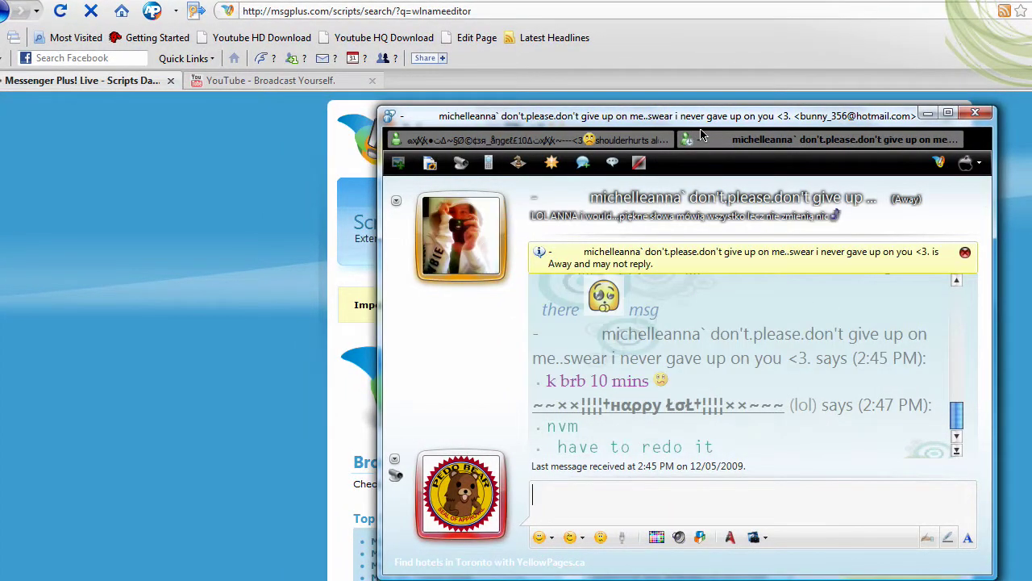
{"action": "left_click", "coordinate": [642, 143]}
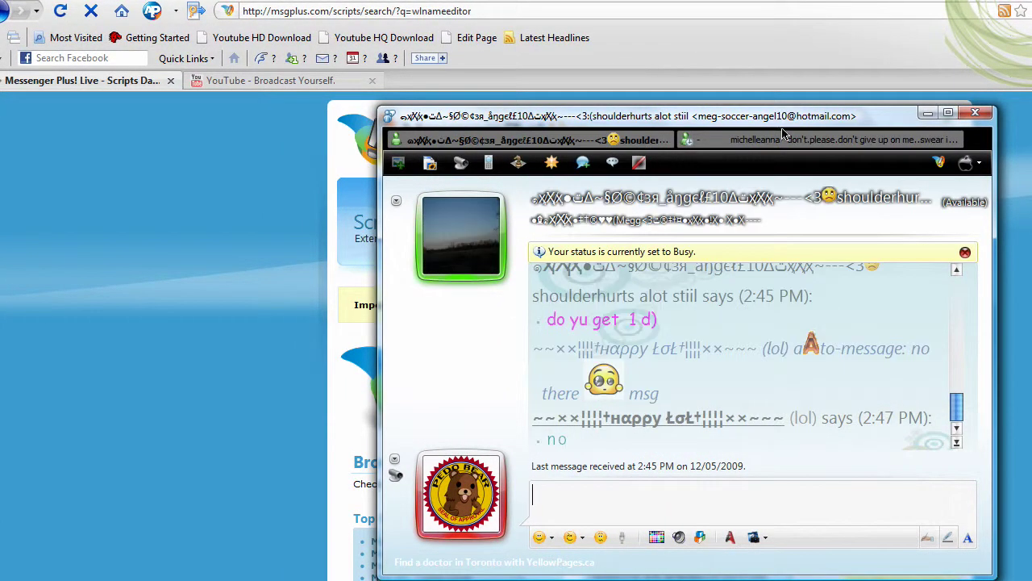
{"action": "left_click", "coordinate": [973, 114]}
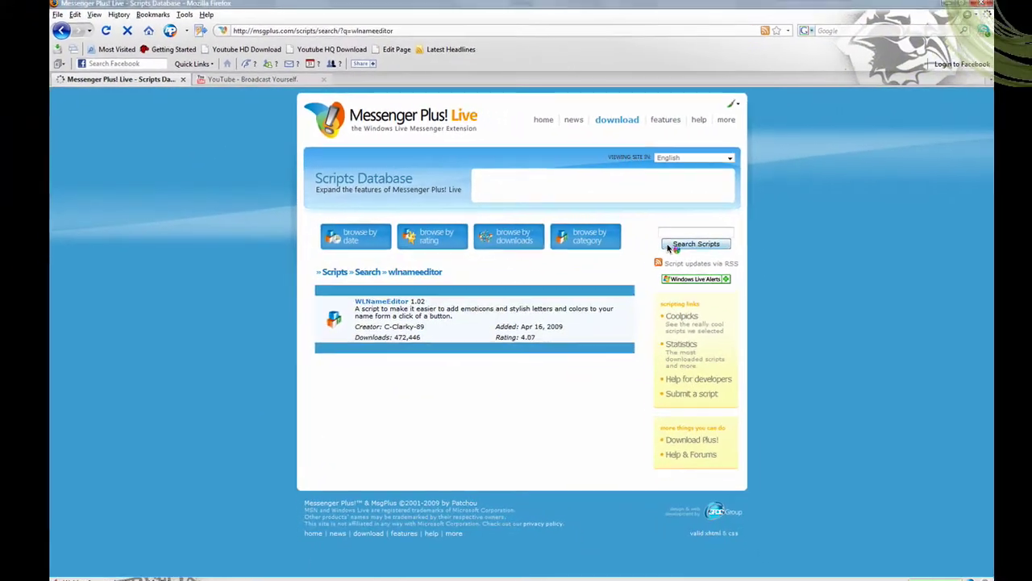
Open the WLNameEditor script's page from the search results.
{"action": "left_click", "coordinate": [439, 401]}
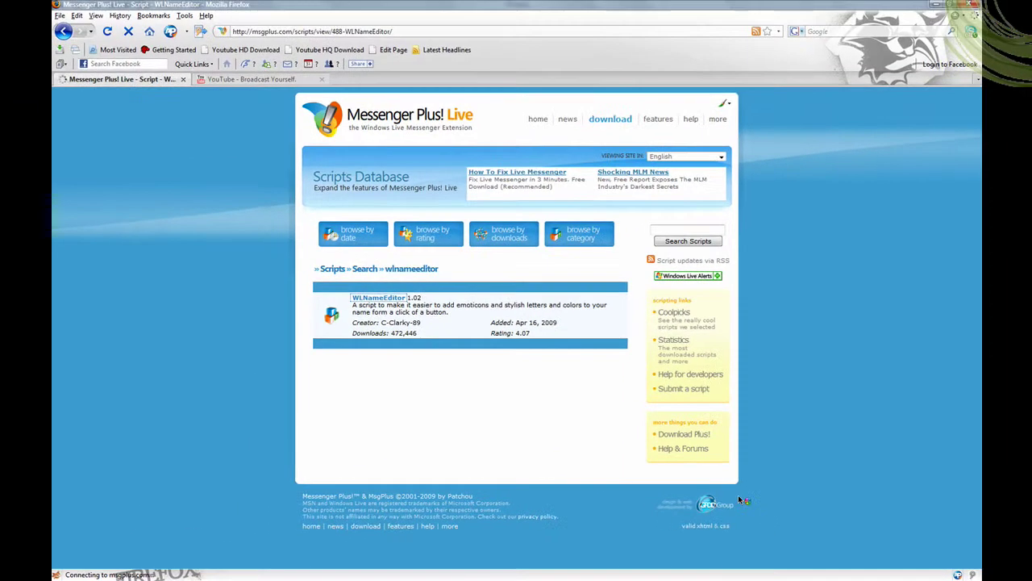
{"action": "key", "text": "alt+Tab"}
{"action": "key", "text": "alt+Tab"}
{"action": "key", "text": "alt+Tab"}
{"action": "key", "text": "alt+shift+Tab"}
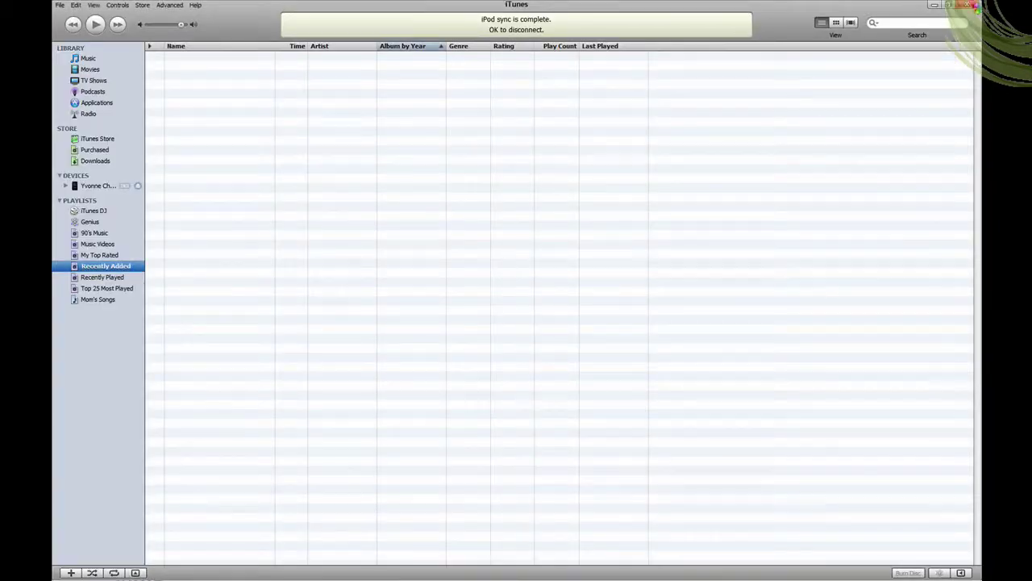
{"action": "key", "text": "alt+Tab"}
{"action": "key", "text": "alt+Tab"}
{"action": "key", "text": "alt+Tab"}
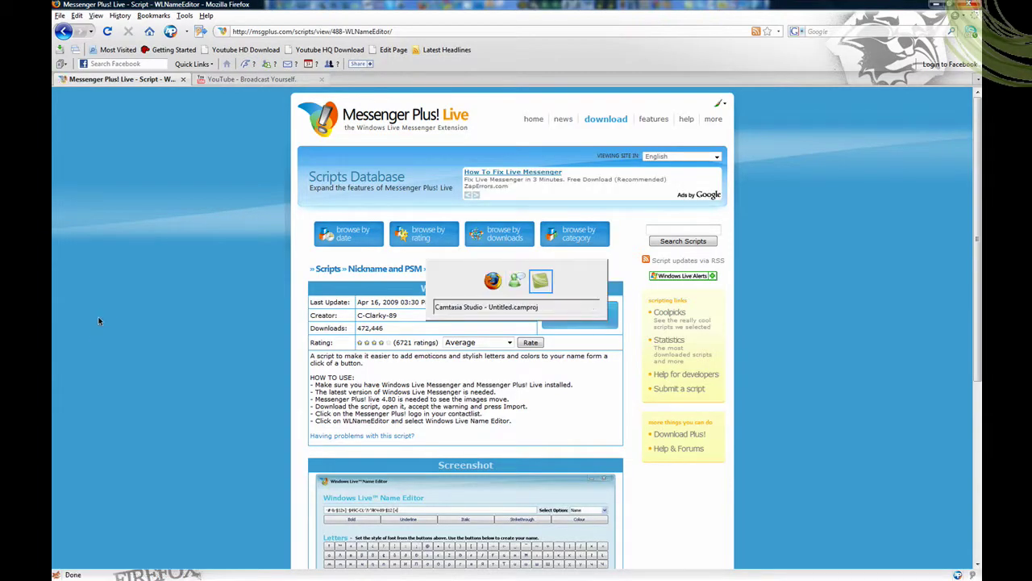
{"action": "key", "text": "alt+Tab"}
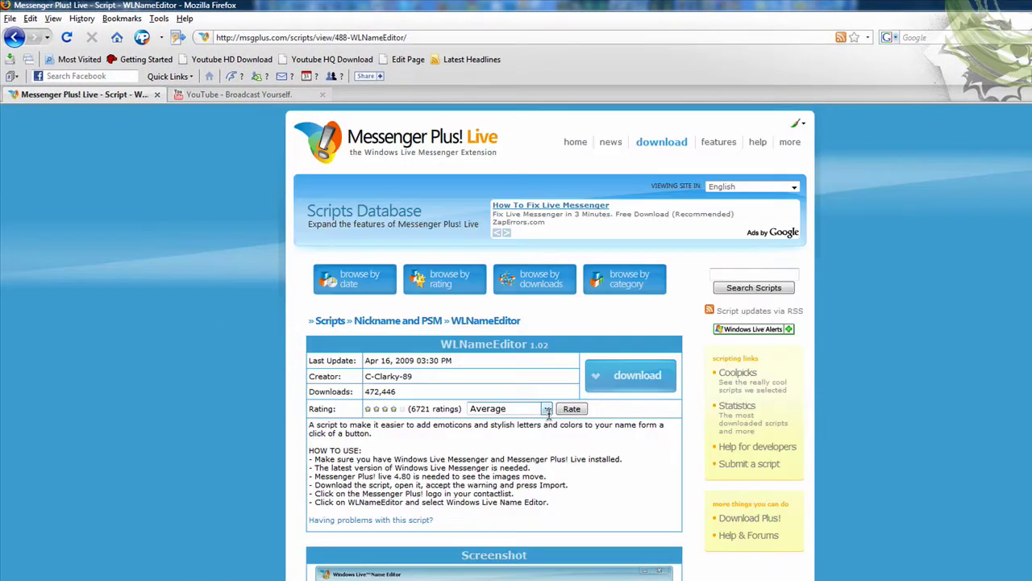
Try to import the downloaded WLNameEditor 1.02 script with Messenger Plus! Live Tools, accepting the responsibility for installing it.
{"action": "left_click", "coordinate": [630, 377]}
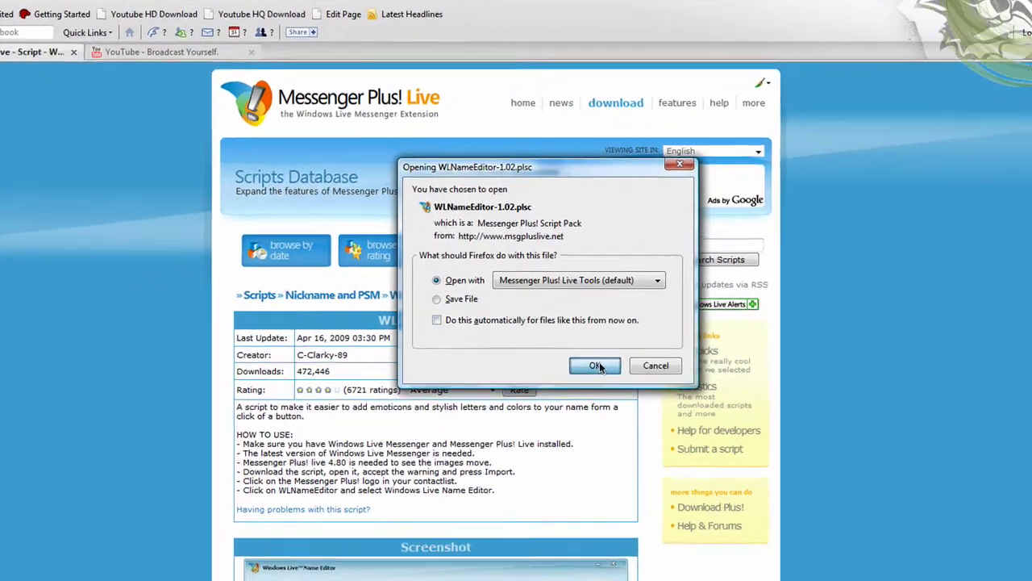
{"action": "left_click", "coordinate": [642, 385]}
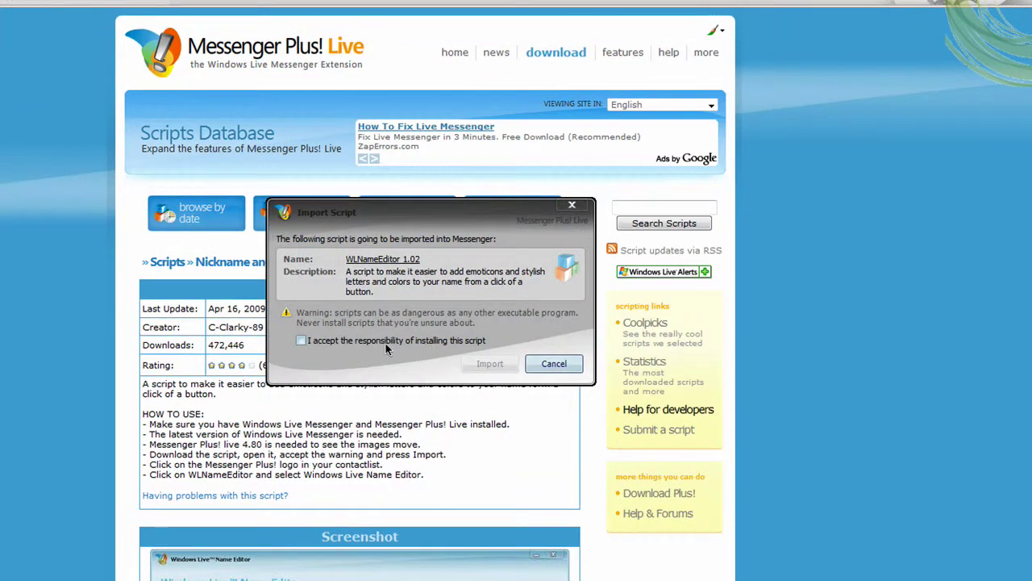
{"action": "left_click", "coordinate": [354, 339]}
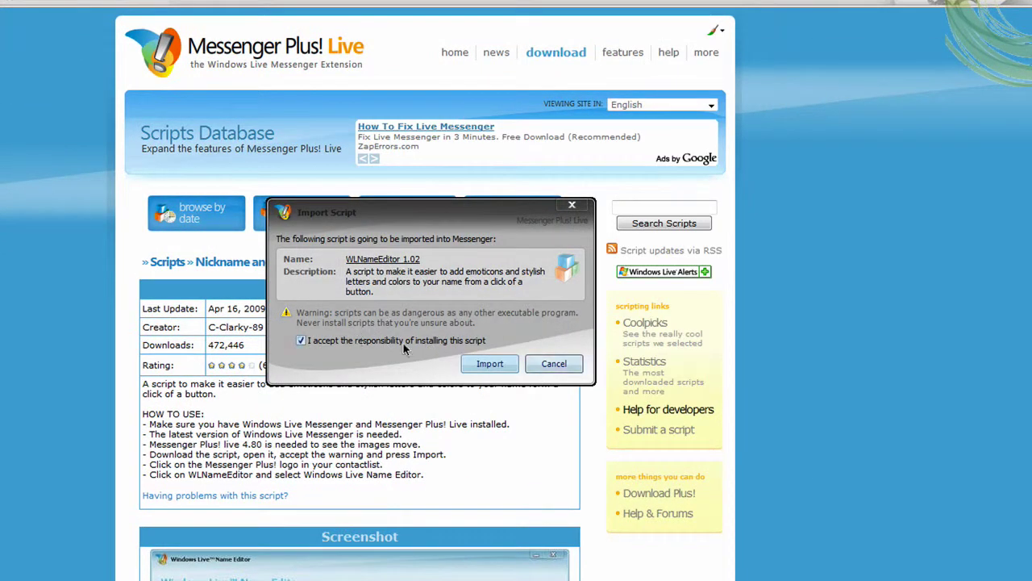
{"action": "left_click", "coordinate": [555, 364]}
{"action": "left_click", "coordinate": [985, 55]}
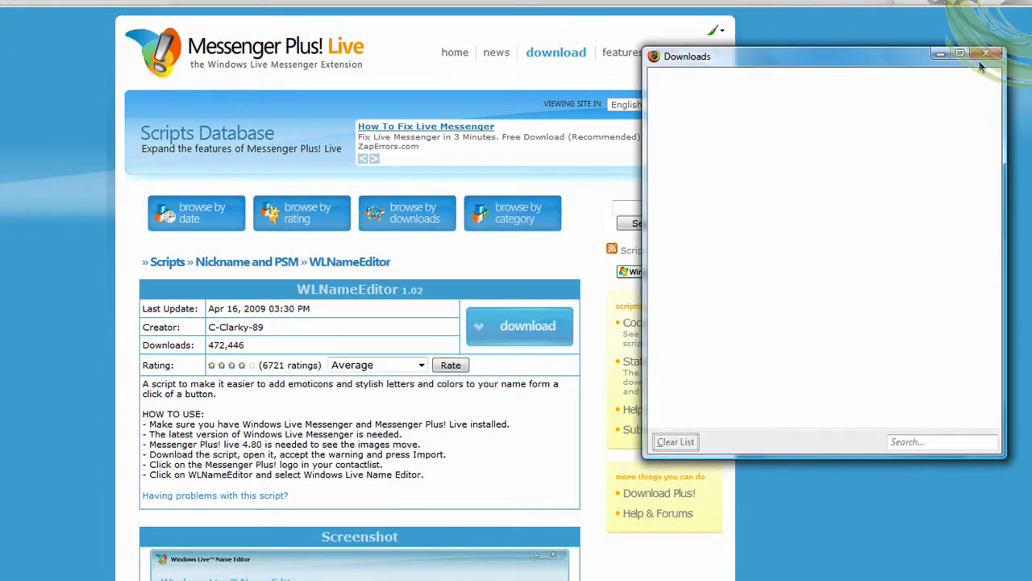
Switch to the Windows Live Messenger contact list and open the Windows Live Name Editor from the WLNameEditor script.
{"action": "key", "text": "alt+Tab"}
{"action": "key", "text": "alt+Tab"}
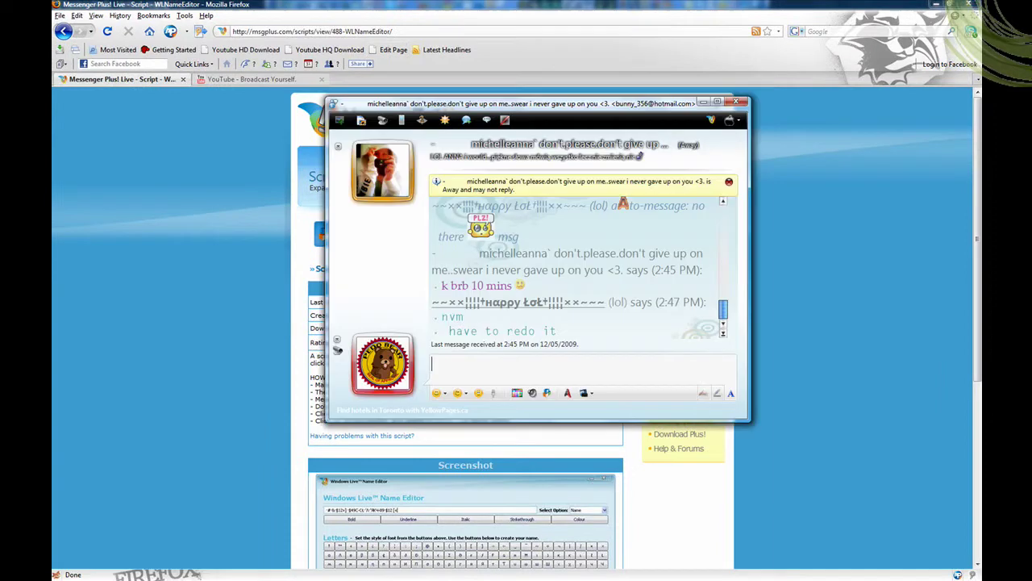
{"action": "mouse_move", "coordinate": [367, 4]}
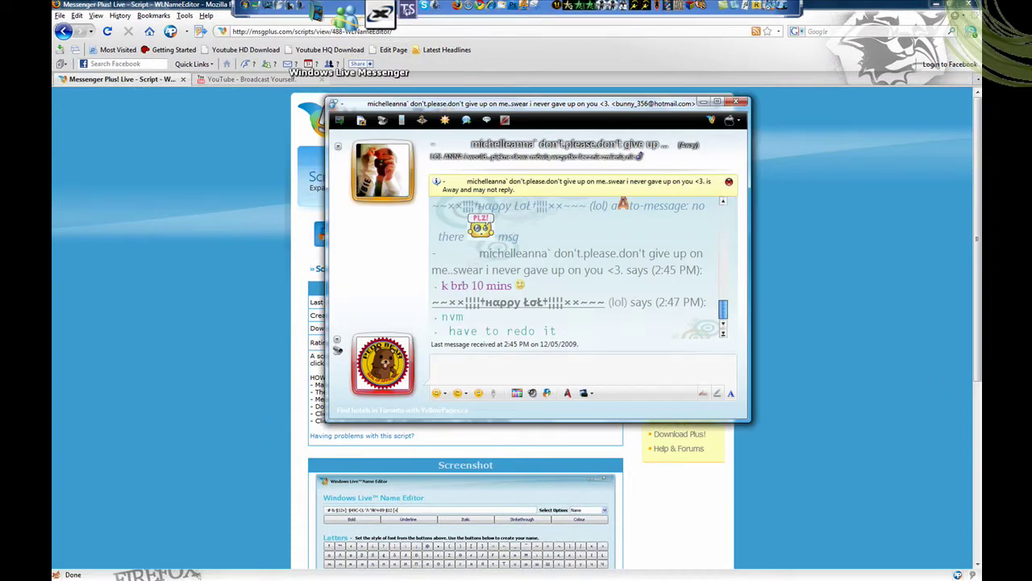
{"action": "left_click", "coordinate": [352, 20]}
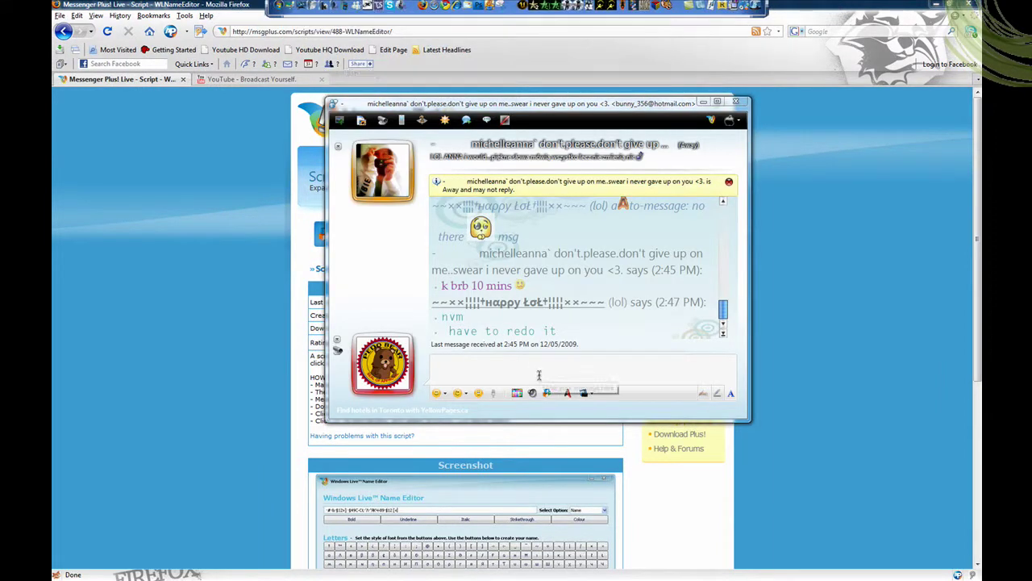
{"action": "key", "text": "alt+Tab"}
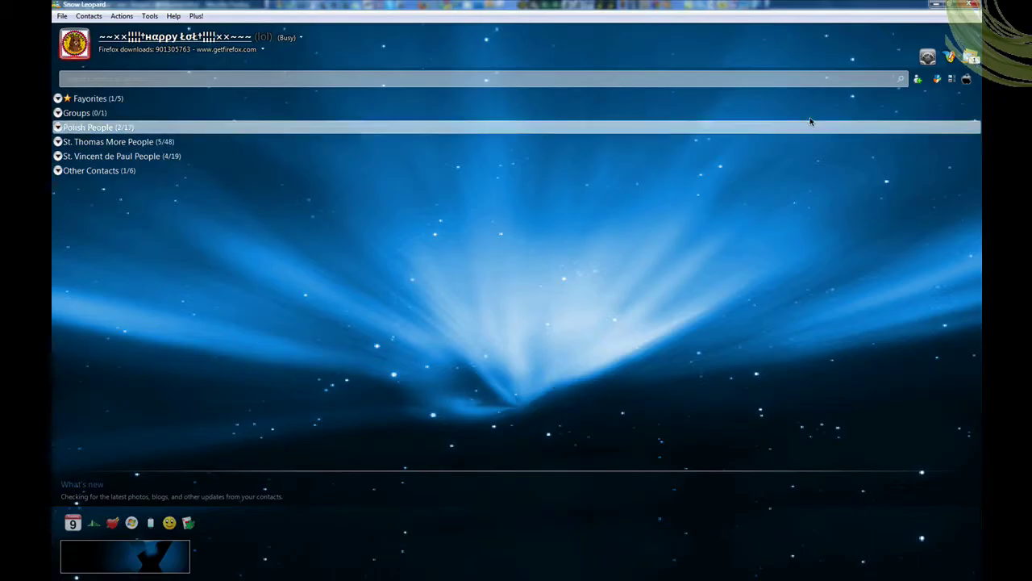
{"action": "left_click", "coordinate": [937, 78]}
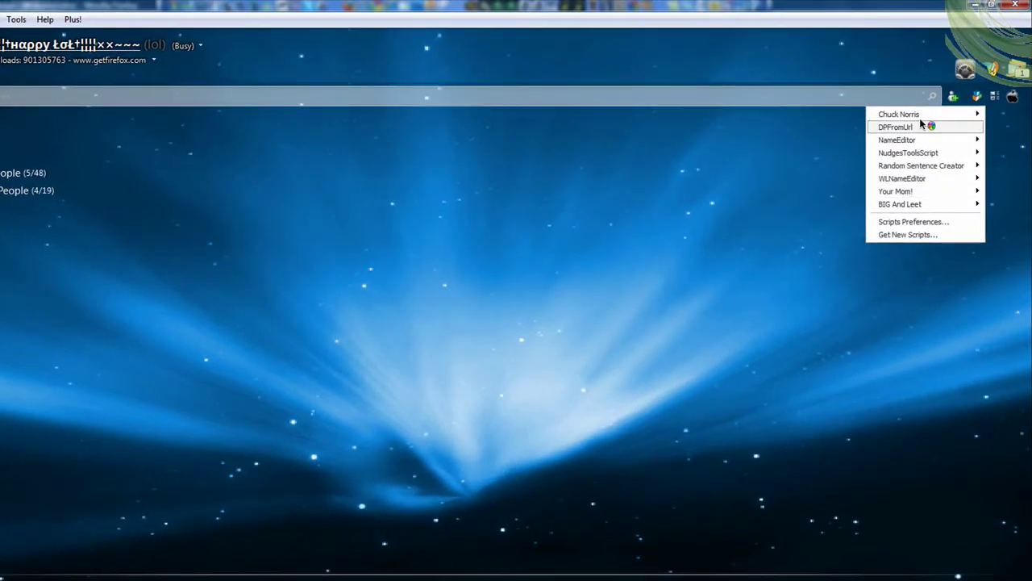
{"action": "mouse_move", "coordinate": [927, 179]}
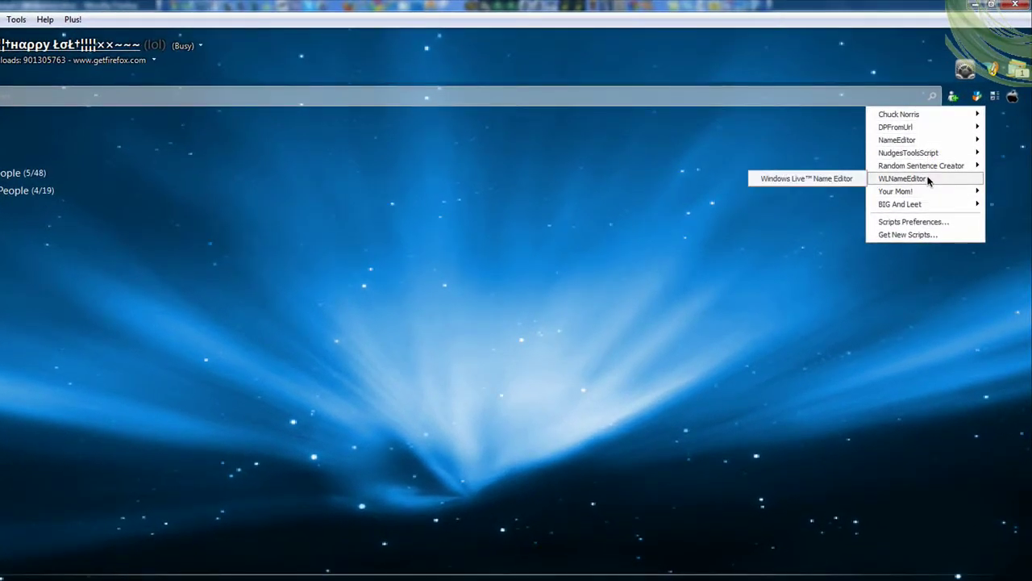
{"action": "left_click", "coordinate": [835, 179]}
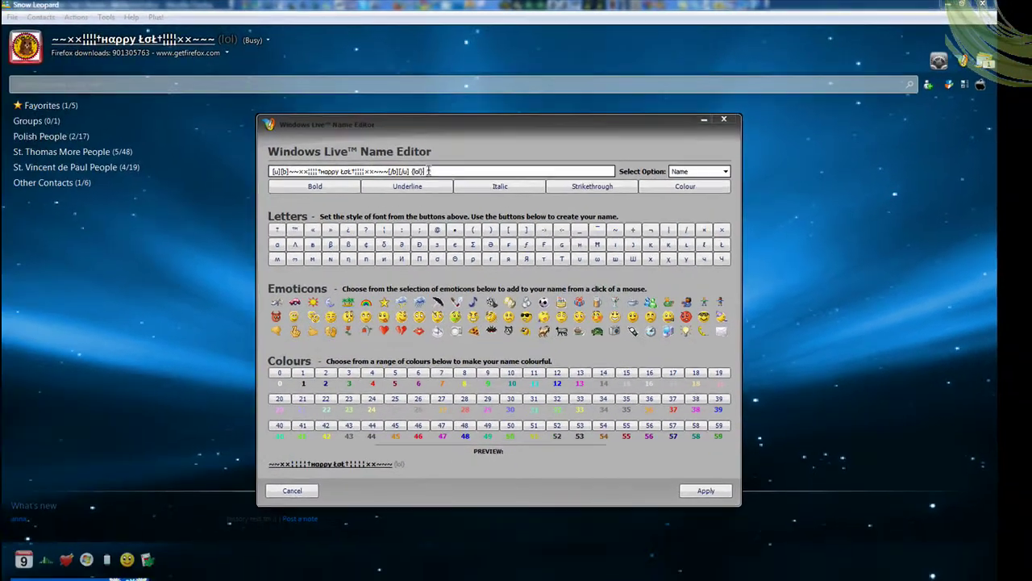
Replace the existing display name with the nickname written in stylised special letters, with a † symbol at each end.
{"action": "left_click_drag", "start_coordinate": [428, 171], "coordinate": [191, 145]}
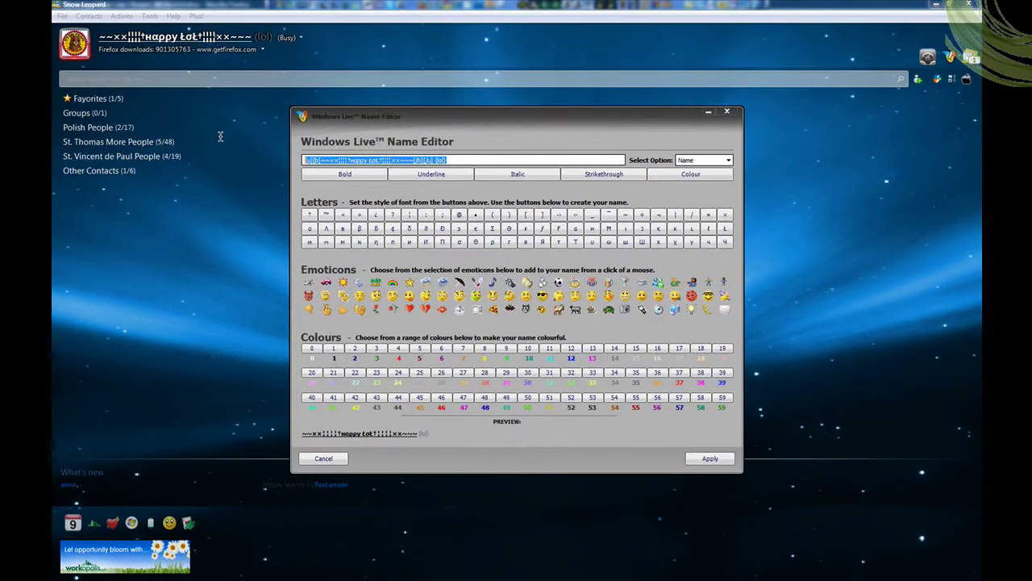
{"action": "key", "text": "Delete"}
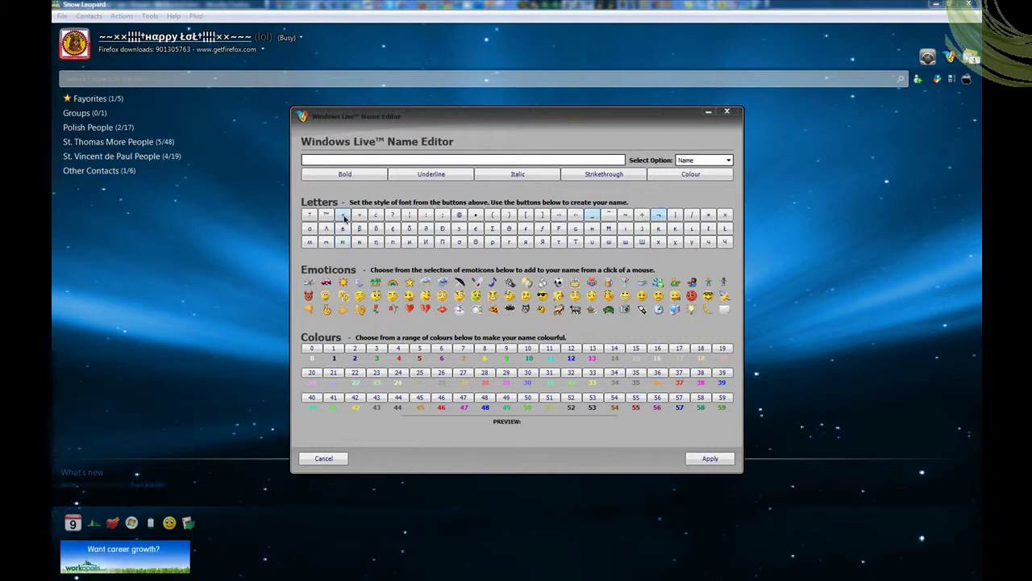
{"action": "left_click", "coordinate": [309, 215]}
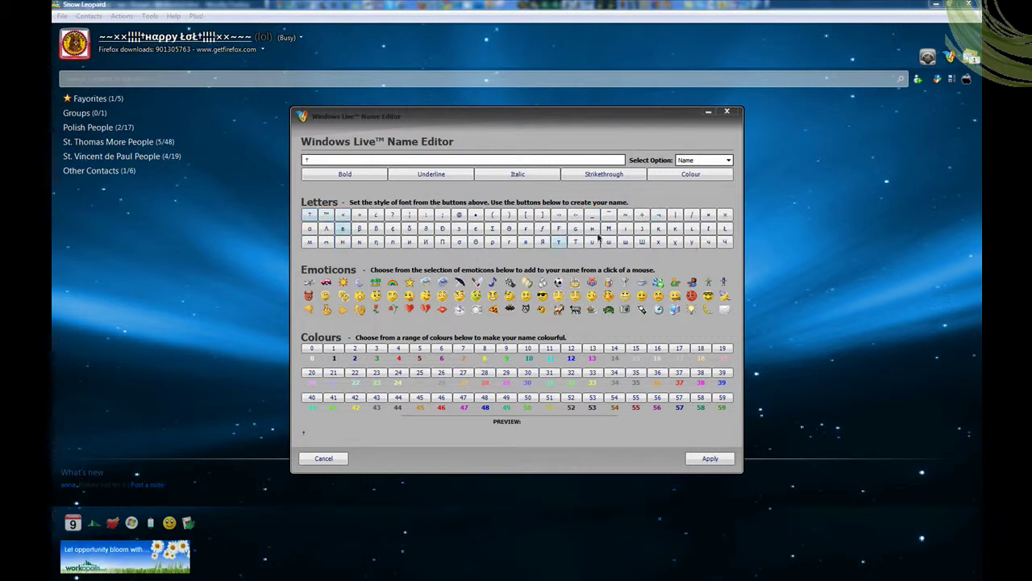
{"action": "left_click", "coordinate": [309, 242]}
{"action": "left_click", "coordinate": [309, 228]}
{"action": "left_click", "coordinate": [542, 242]}
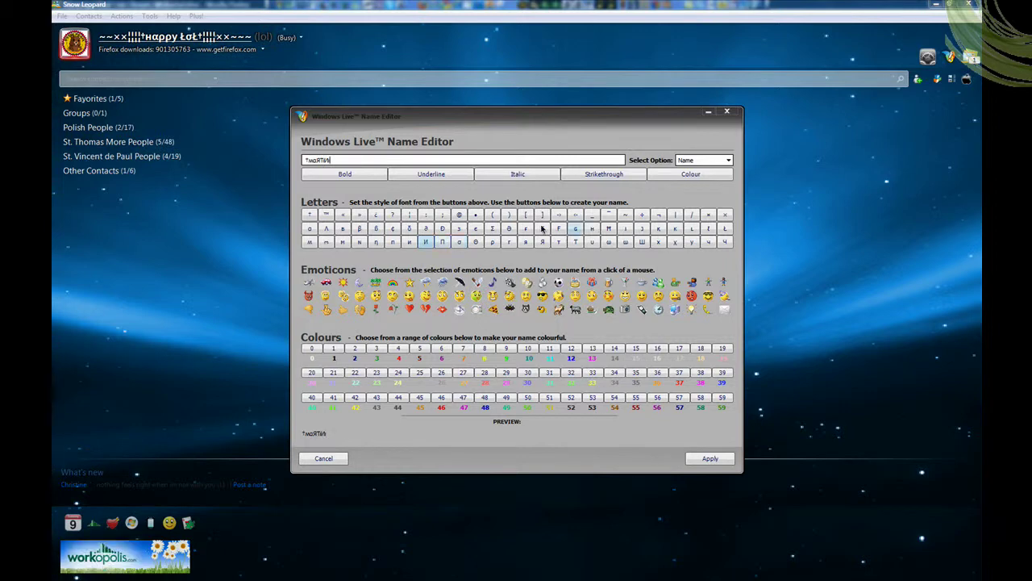
{"action": "left_click", "coordinate": [309, 215]}
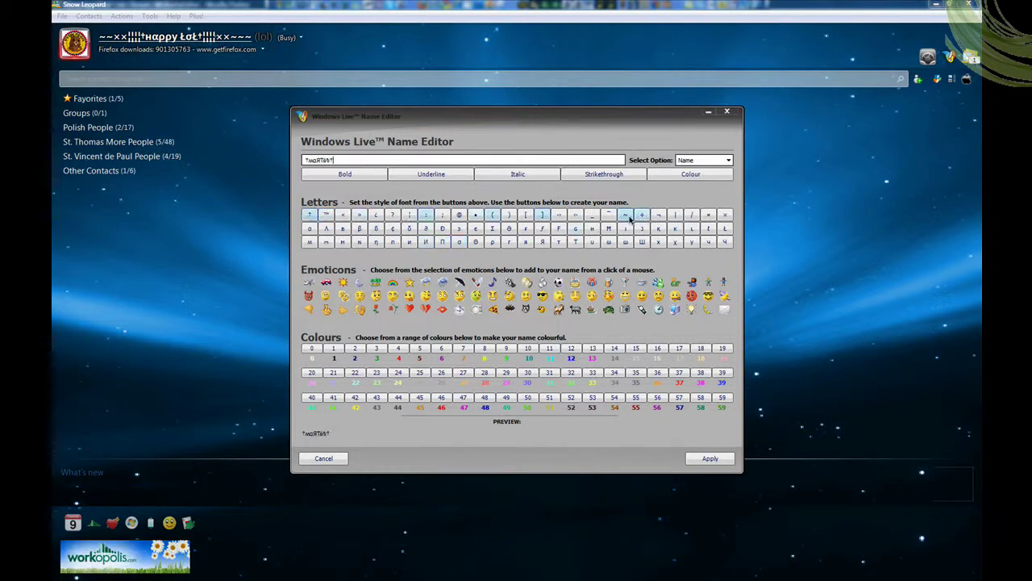
Add two ~ symbols at both the end and the beginning of the stylised name.
{"action": "left_click", "coordinate": [627, 214]}
{"action": "left_click", "coordinate": [306, 159]}
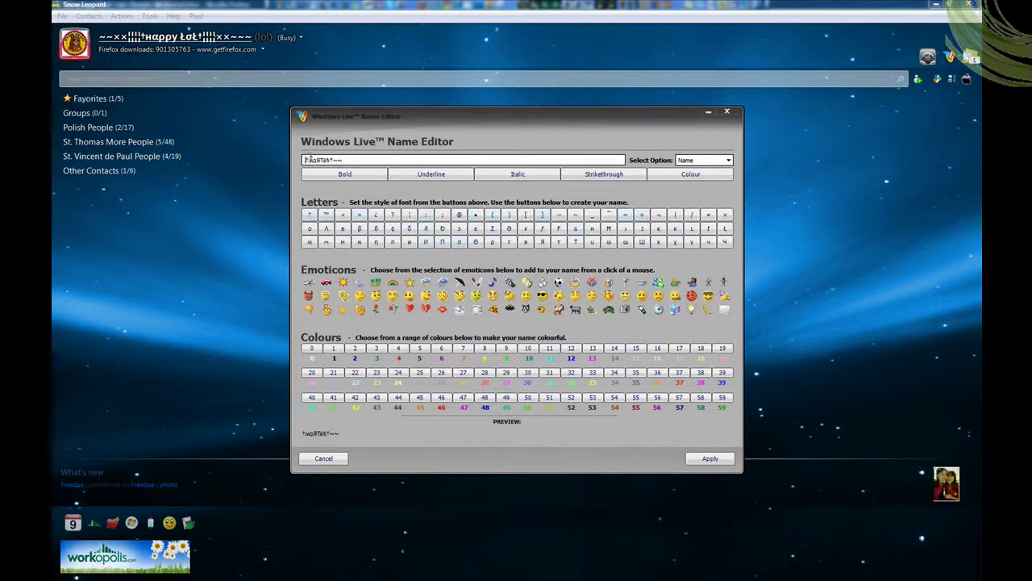
{"action": "left_click", "coordinate": [626, 215]}
{"action": "left_click", "coordinate": [626, 214]}
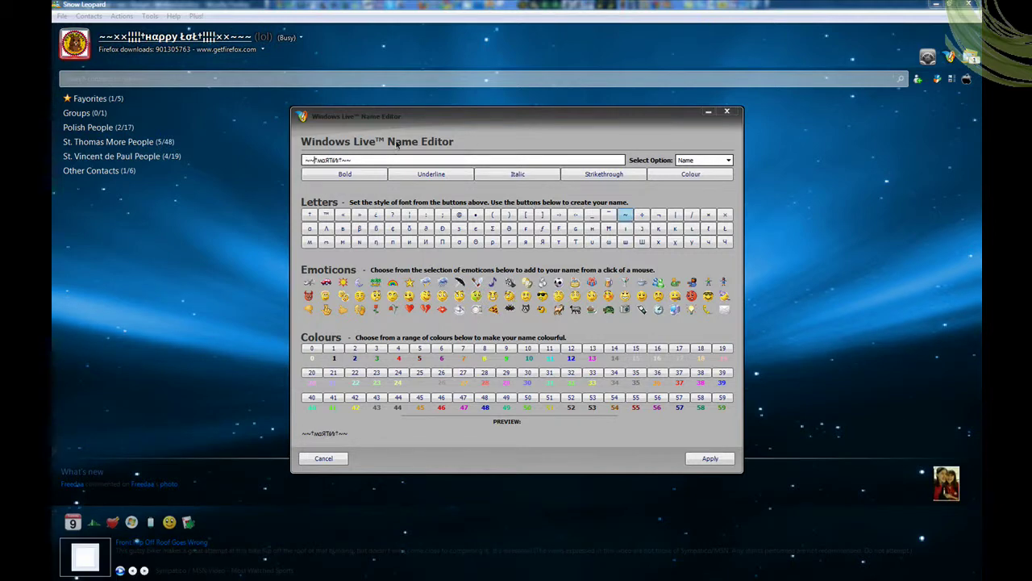
Try the editor's bold and underline formatting on the whole name and remove the inserted format codes.
{"action": "left_click_drag", "start_coordinate": [366, 158], "coordinate": [287, 154]}
{"action": "left_click", "coordinate": [341, 174]}
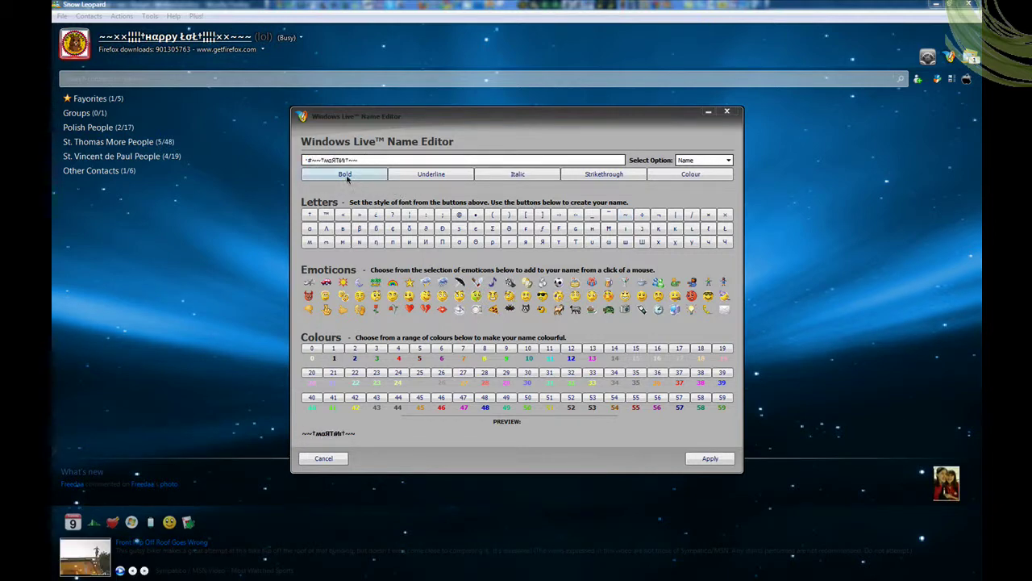
{"action": "left_click", "coordinate": [439, 177]}
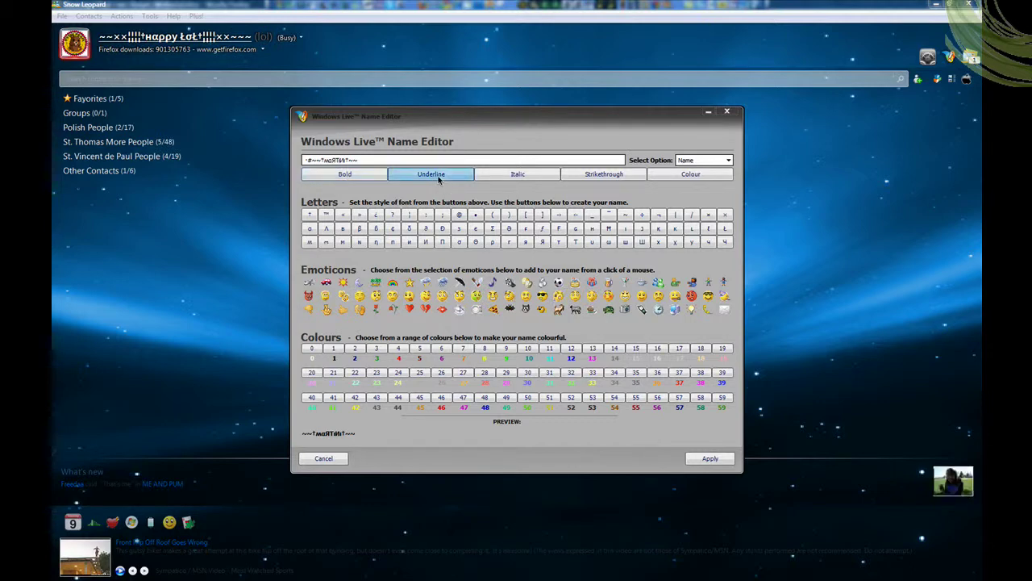
{"action": "left_click", "coordinate": [320, 160]}
{"action": "left_click_drag", "start_coordinate": [319, 160], "coordinate": [268, 155]}
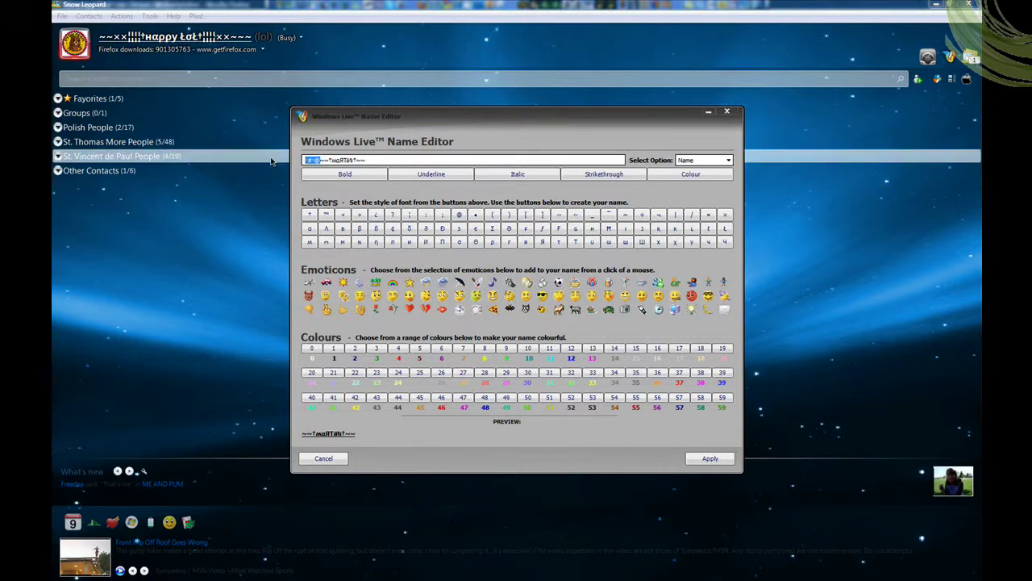
{"action": "key", "text": "BackSpace"}
Enclose the stylised name in bold and underline tags, with [b][u] before it and [/b][/u] after it.
{"action": "type", "text": "["}
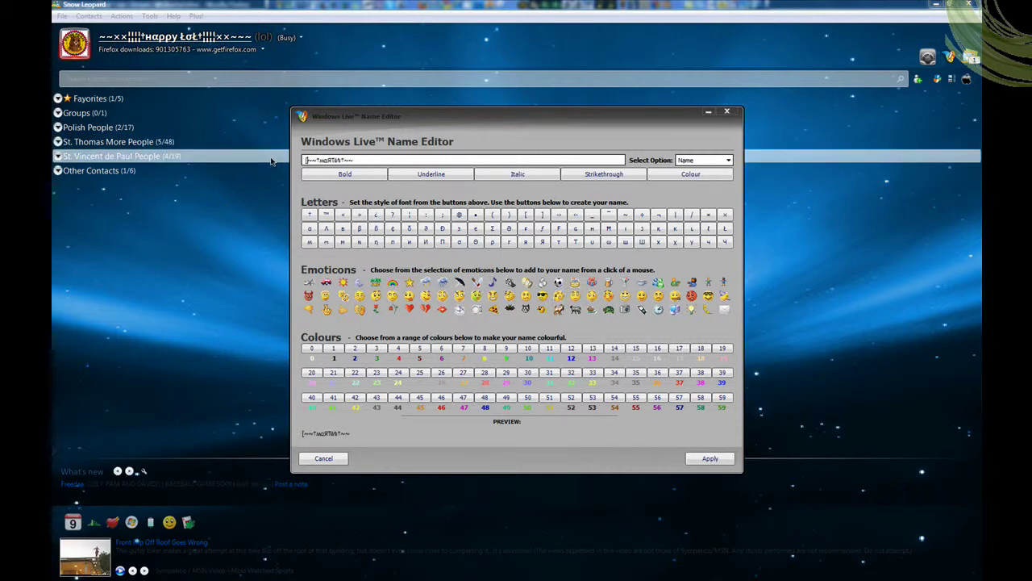
{"action": "type", "text": "b"}
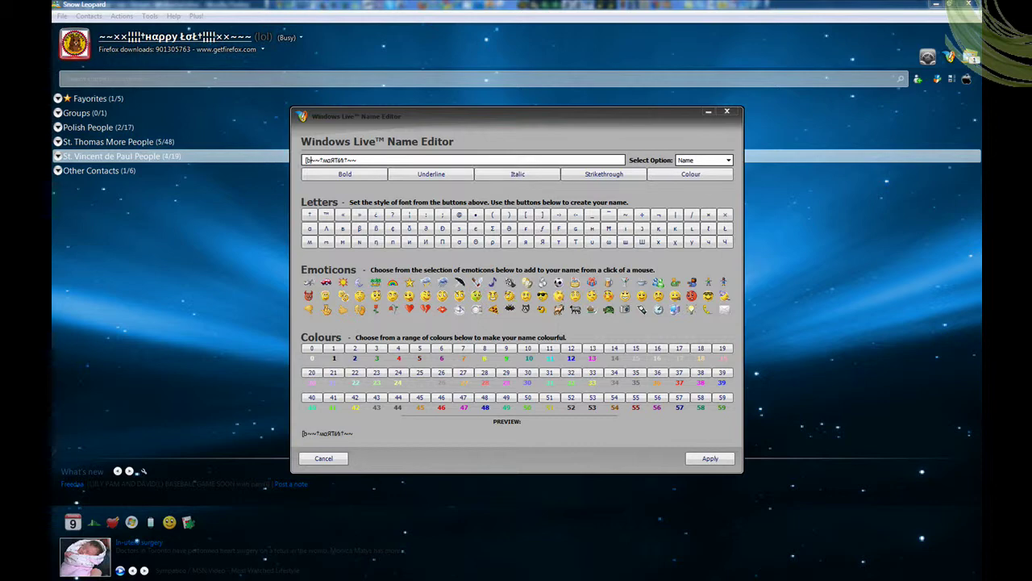
{"action": "type", "text": "][u]"}
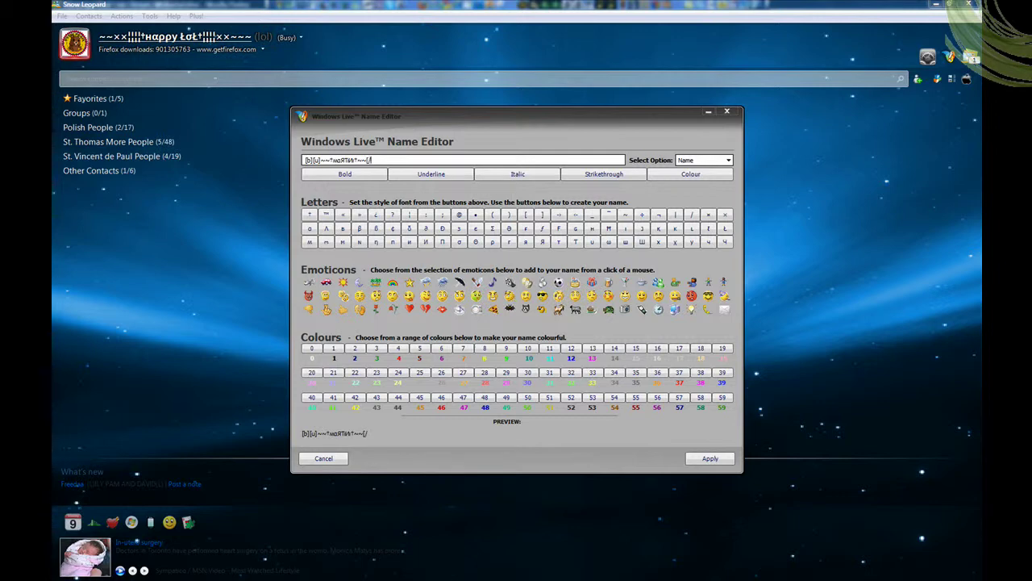
{"action": "type", "text": "][/u]"}
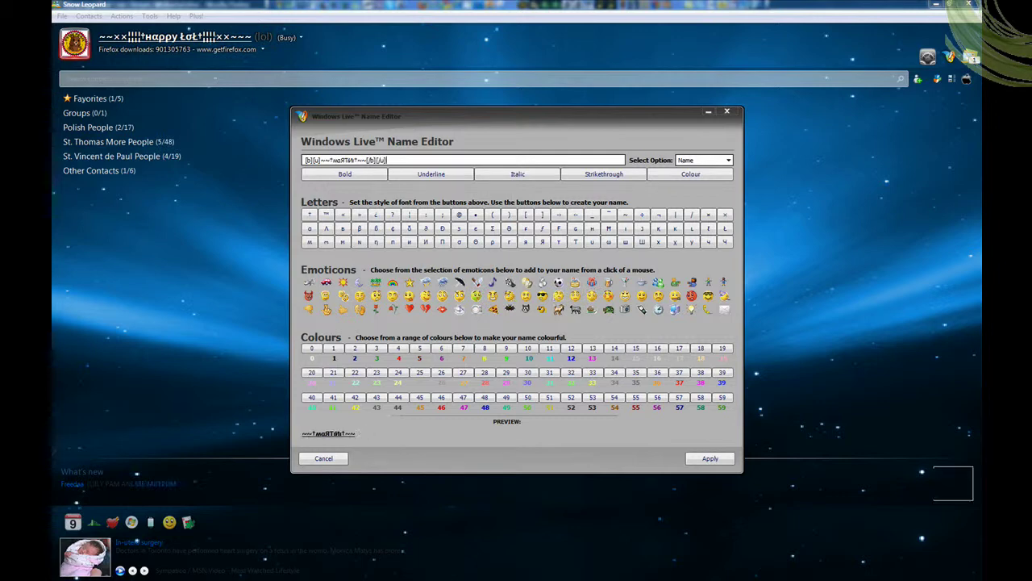
Add the white colour code #FFFFFF after the name and apply the new display name.
{"action": "left_click", "coordinate": [718, 178]}
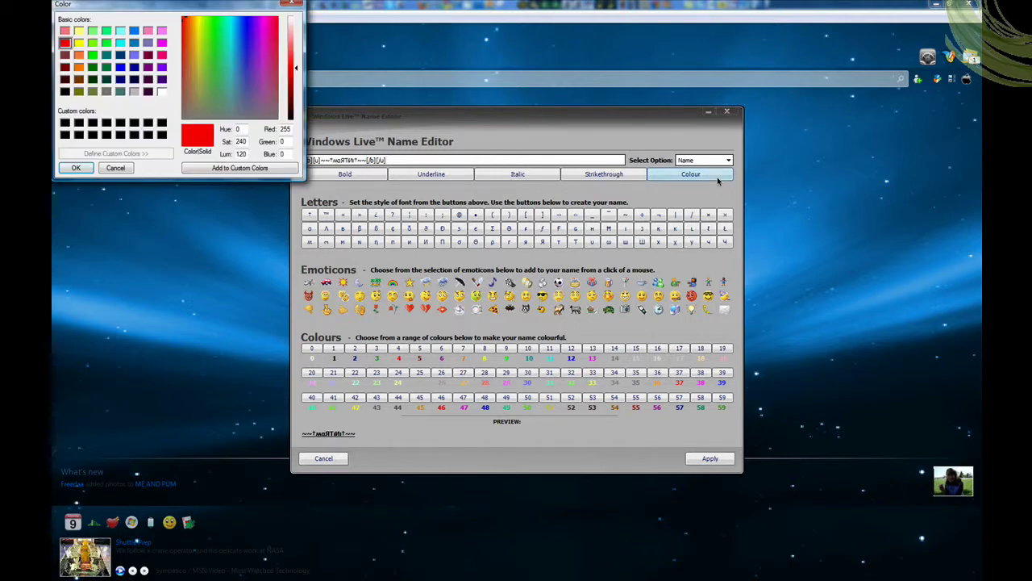
{"action": "left_click_drag", "start_coordinate": [202, 46], "coordinate": [296, 20]}
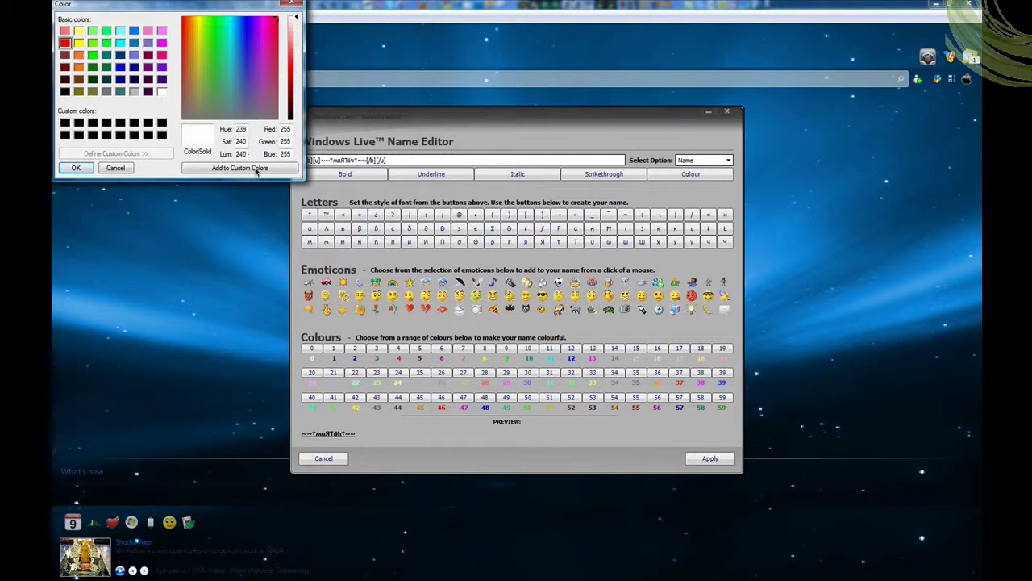
{"action": "left_click", "coordinate": [76, 168]}
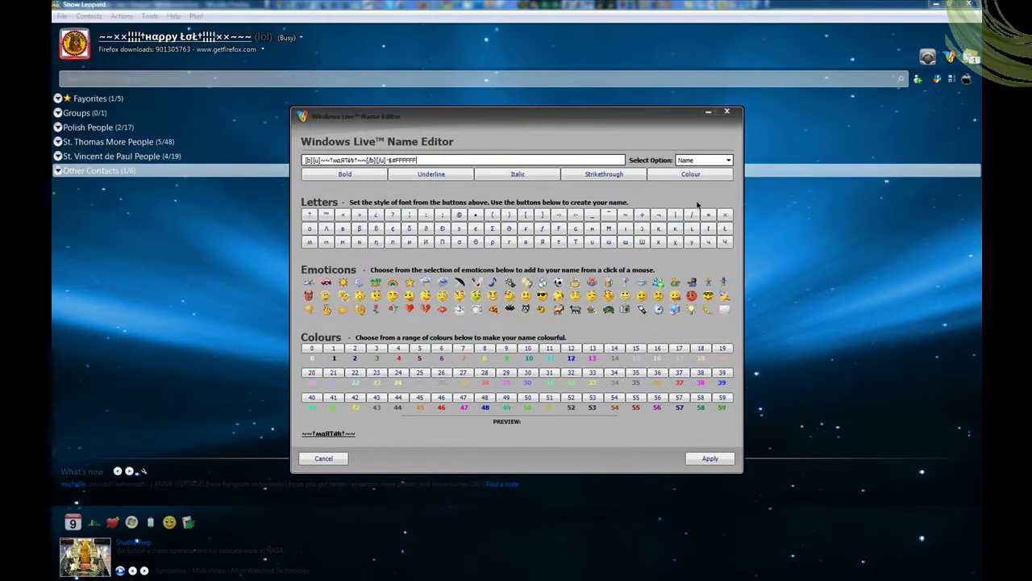
{"action": "left_click", "coordinate": [323, 458]}
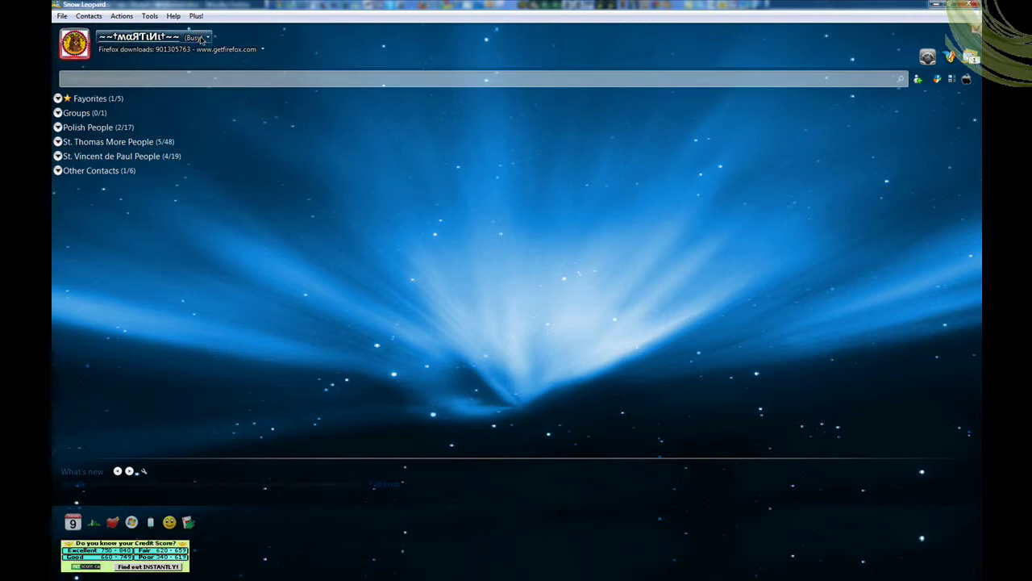
{"action": "left_click", "coordinate": [242, 50]}
{"action": "left_click", "coordinate": [260, 50]}
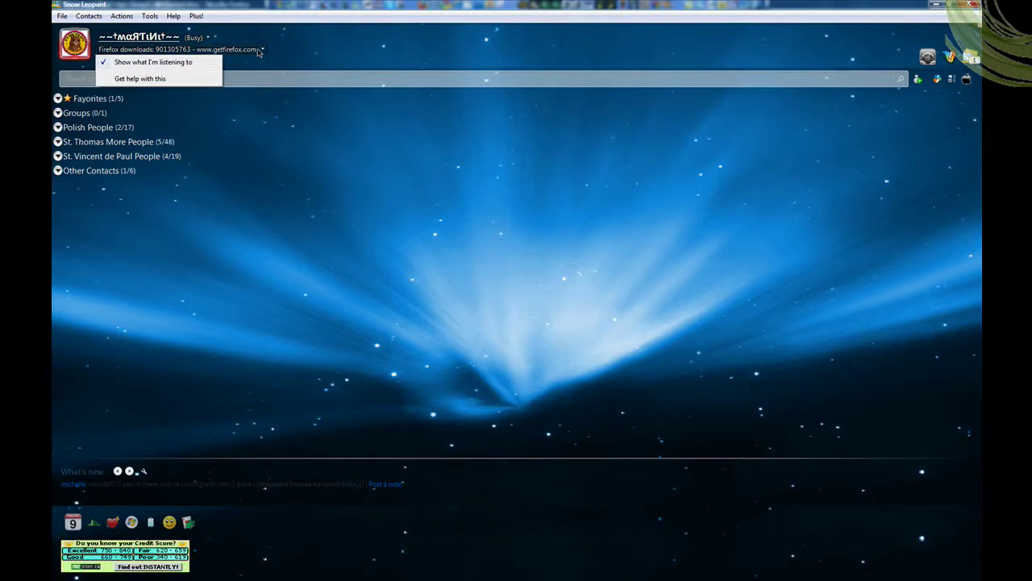
{"action": "left_click", "coordinate": [936, 78]}
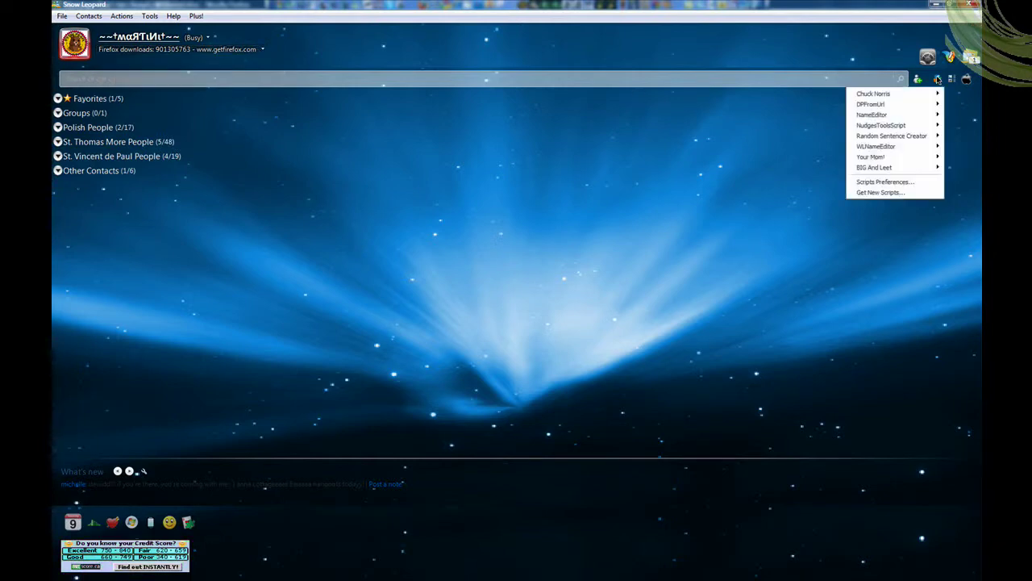
Set up a personalized status with name tag "AFK", personal message "not here" and auto-responder "not here plz msg".
{"action": "left_click", "coordinate": [208, 37]}
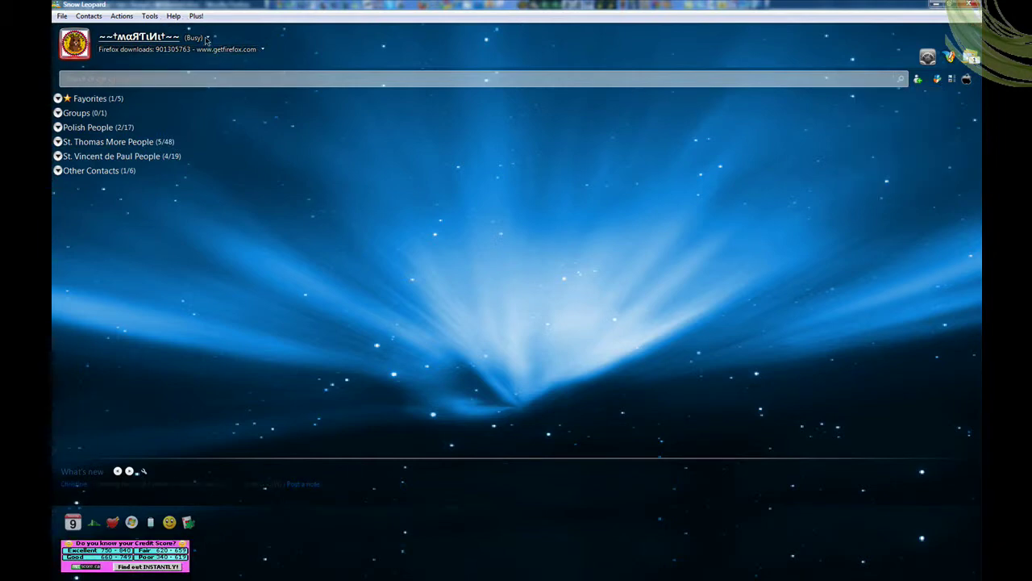
{"action": "left_click", "coordinate": [207, 37]}
{"action": "mouse_move", "coordinate": [141, 102]}
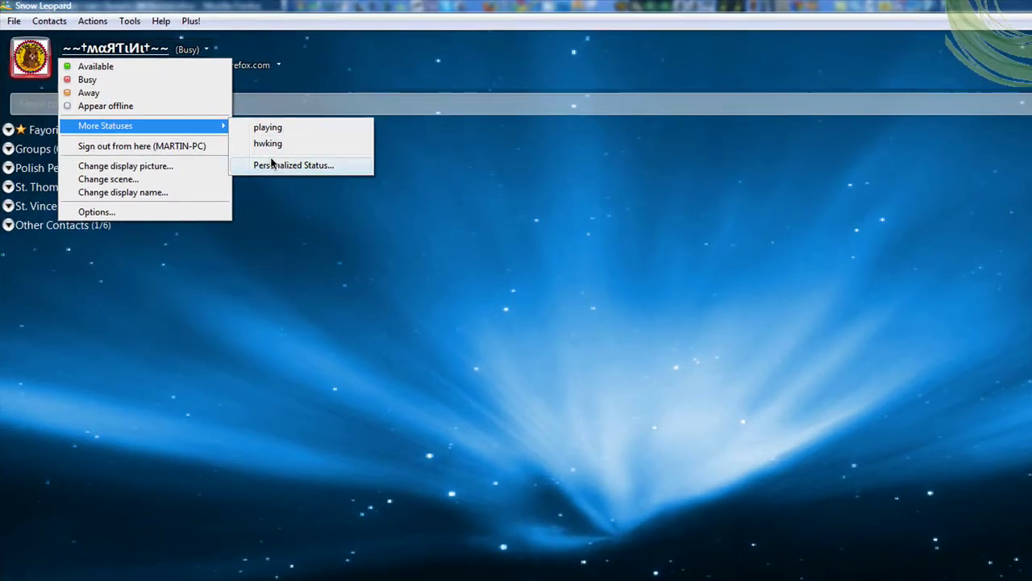
{"action": "left_click", "coordinate": [277, 166]}
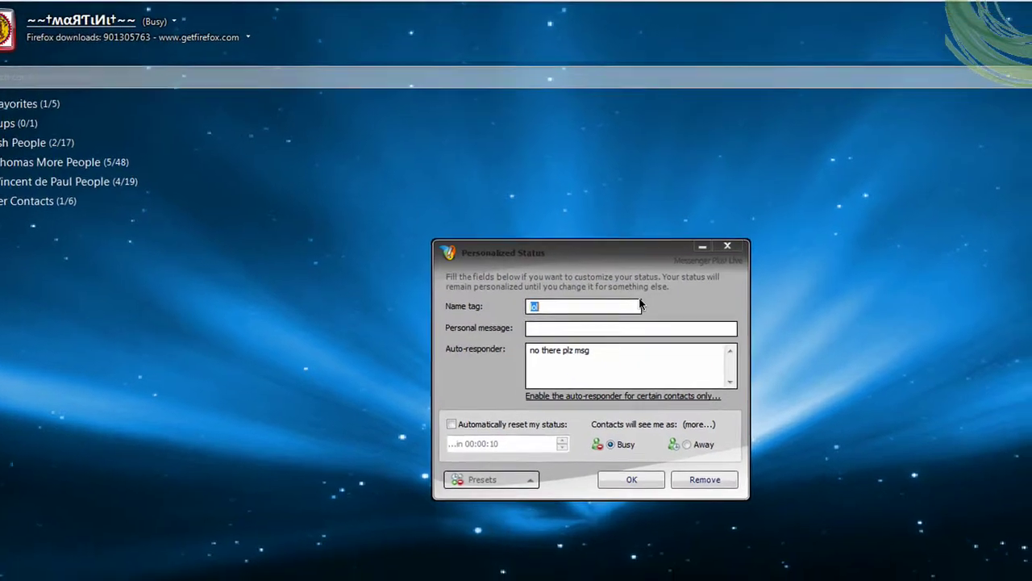
{"action": "type", "text": "AF"}
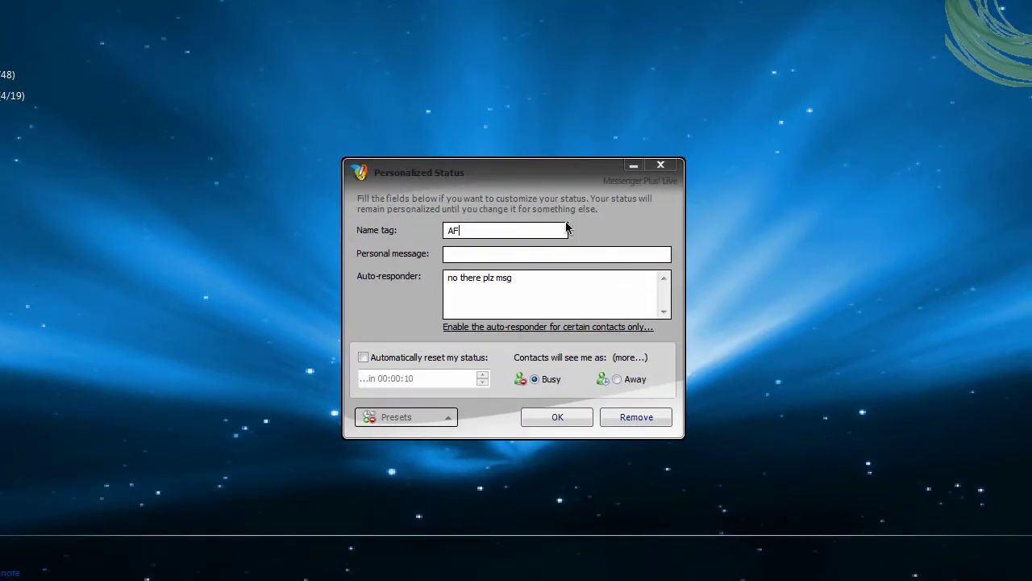
{"action": "type", "text": "not here"}
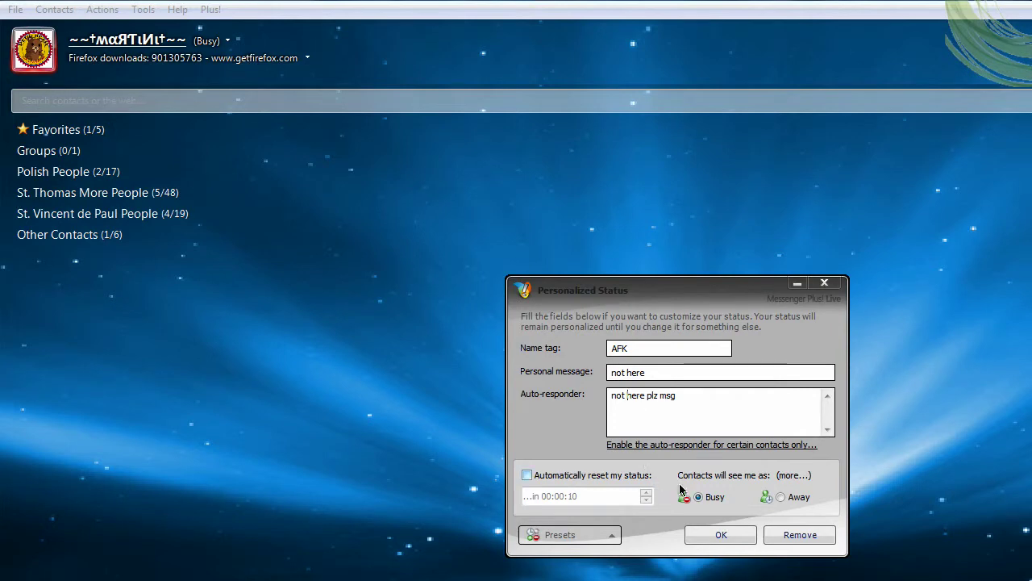
Have contacts see the personalized status as Busy and confirm it.
{"action": "left_click", "coordinate": [779, 498]}
{"action": "left_click", "coordinate": [698, 496]}
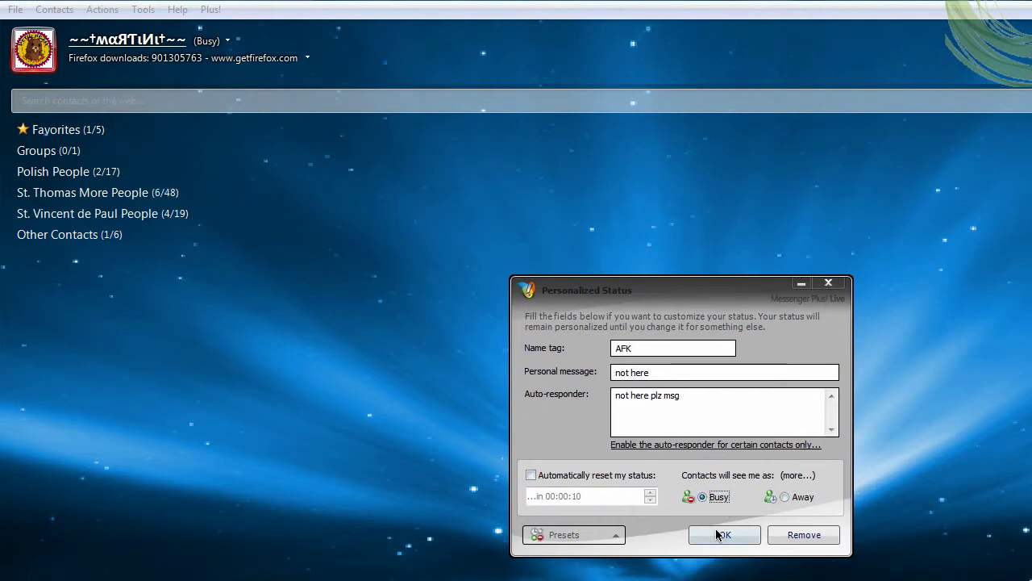
{"action": "left_click", "coordinate": [721, 535]}
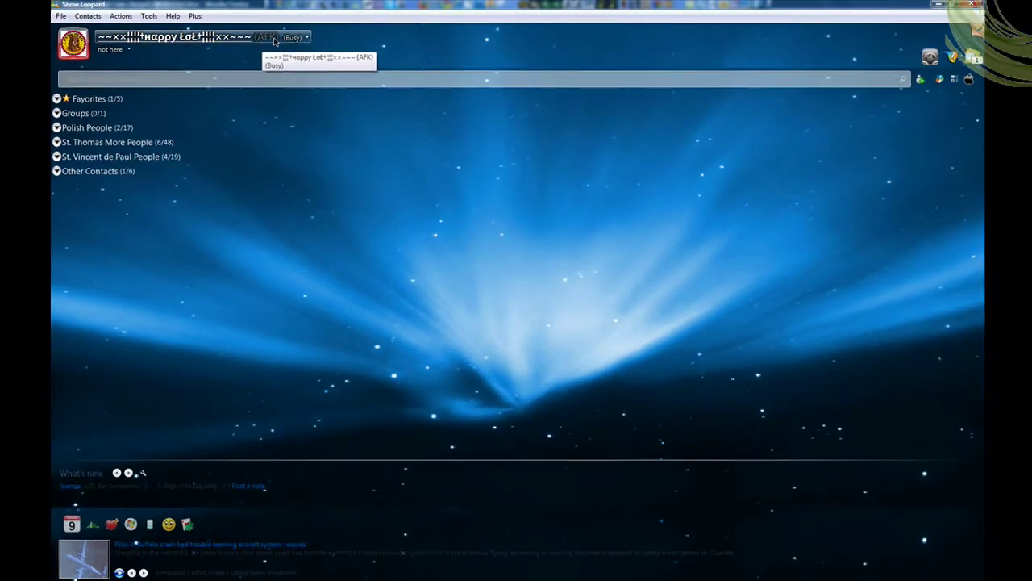
Reopen the personalized status settings and clear the name tag, personal message and auto-responder text.
{"action": "left_click", "coordinate": [323, 44]}
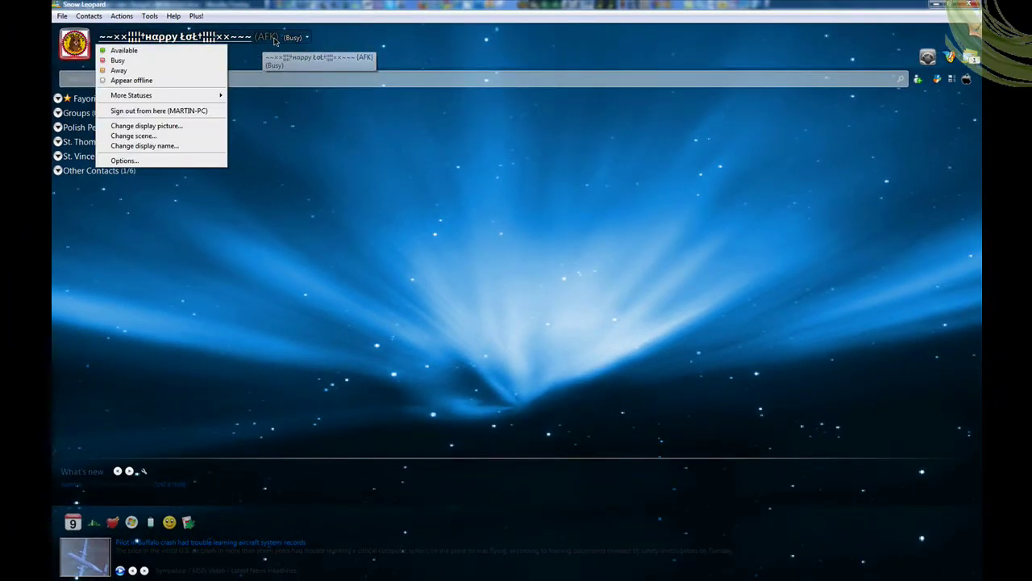
{"action": "left_click", "coordinate": [255, 105]}
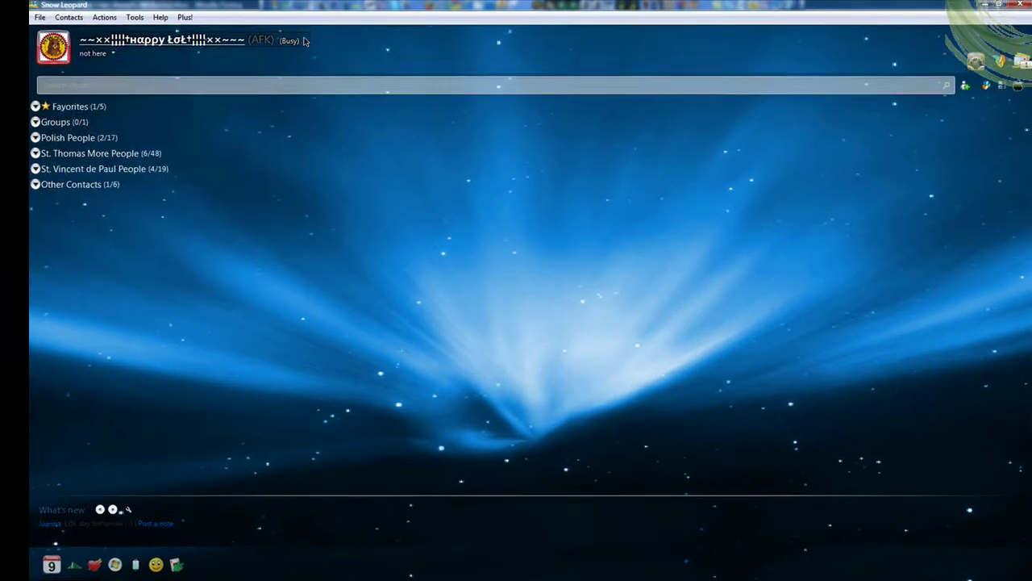
{"action": "left_click", "coordinate": [300, 38]}
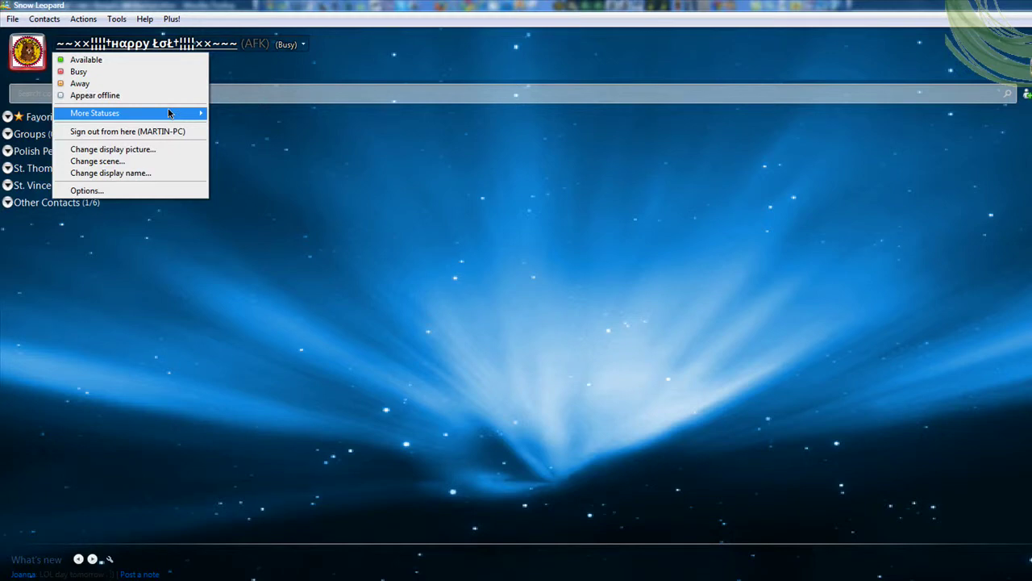
{"action": "mouse_move", "coordinate": [206, 113]}
{"action": "left_click", "coordinate": [259, 149]}
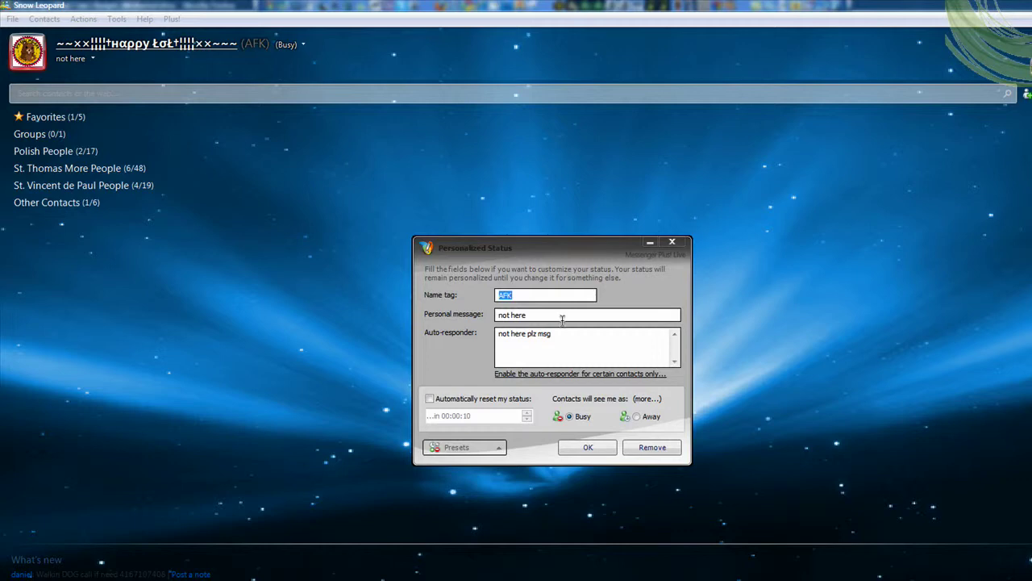
{"action": "key", "text": "BackSpace"}
{"action": "left_click_drag", "start_coordinate": [571, 334], "coordinate": [497, 315]}
{"action": "key", "text": "BackSpace"}
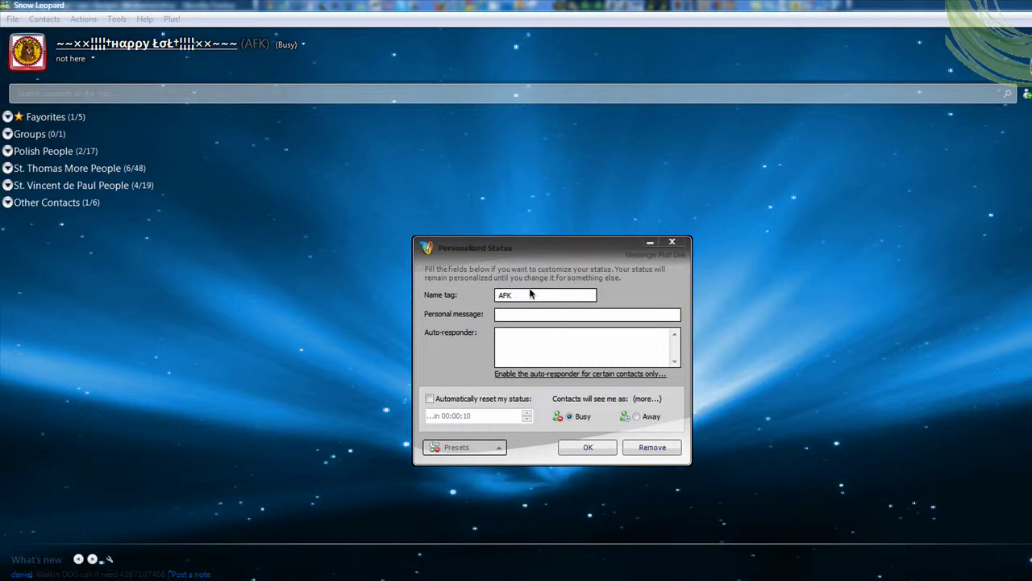
{"action": "double_click", "coordinate": [500, 295]}
{"action": "key", "text": "BackSpace"}
Create a status preset named "lol" with name tag "not here", personal message "not here q" and auto-responder "not here msg".
{"action": "left_click", "coordinate": [476, 446]}
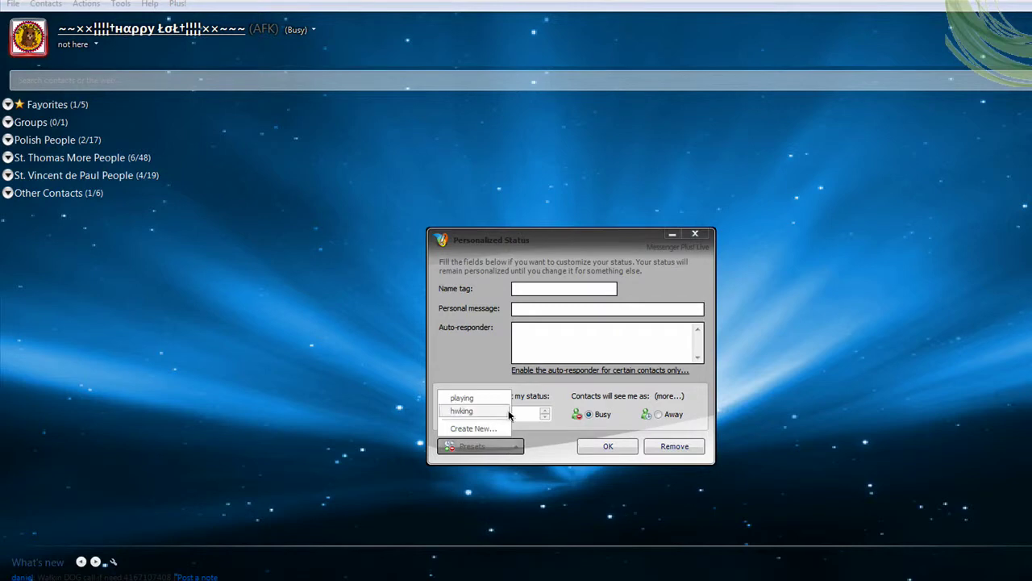
{"action": "left_click", "coordinate": [484, 429]}
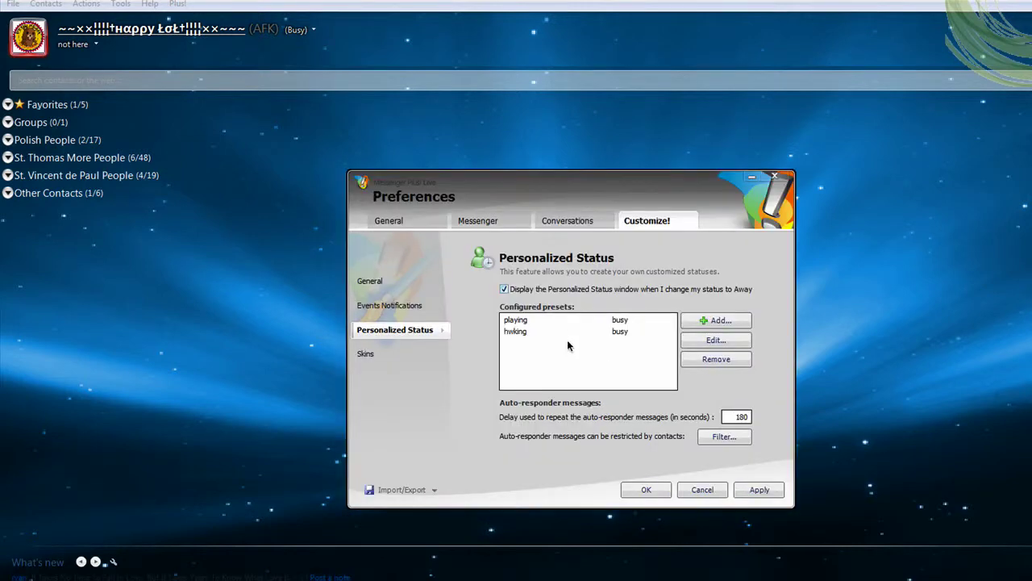
{"action": "left_click", "coordinate": [728, 322]}
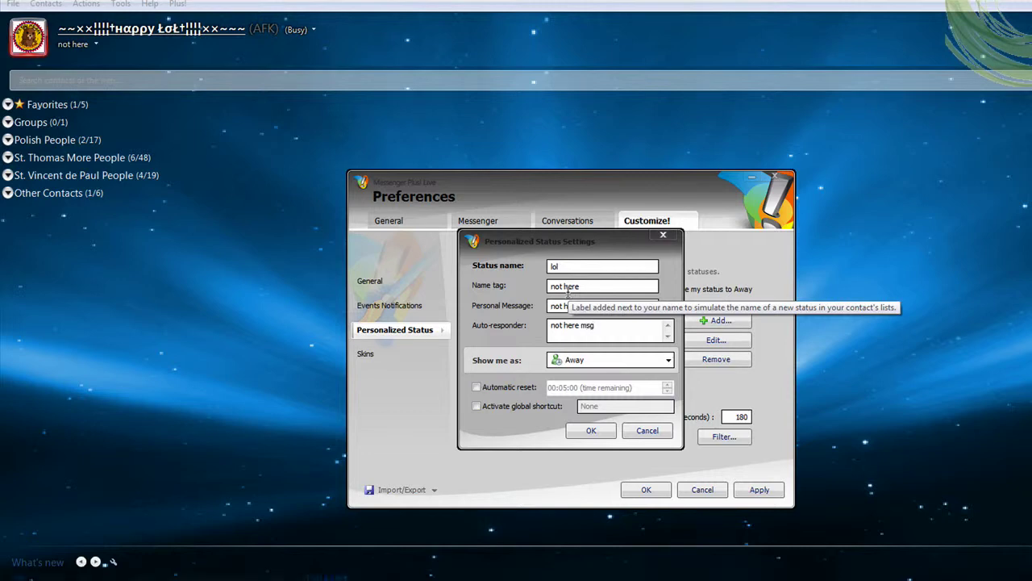
Set the new preset to show as Busy, save it and apply the preferences.
{"action": "left_click", "coordinate": [574, 363]}
{"action": "left_click", "coordinate": [578, 391]}
{"action": "left_click", "coordinate": [580, 360]}
{"action": "left_click", "coordinate": [577, 390]}
{"action": "left_click", "coordinate": [590, 430]}
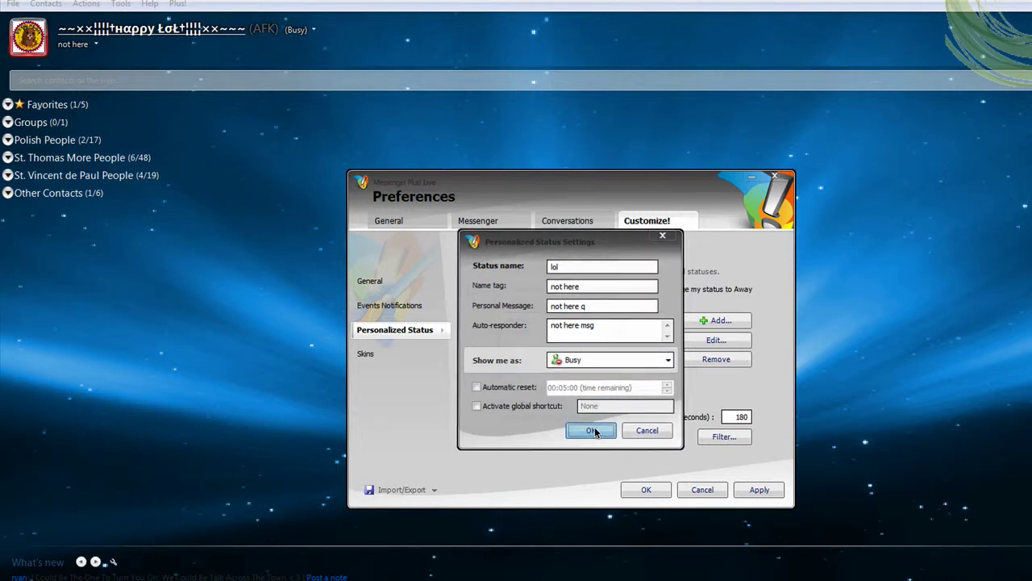
{"action": "left_click", "coordinate": [758, 489]}
{"action": "left_click", "coordinate": [660, 487]}
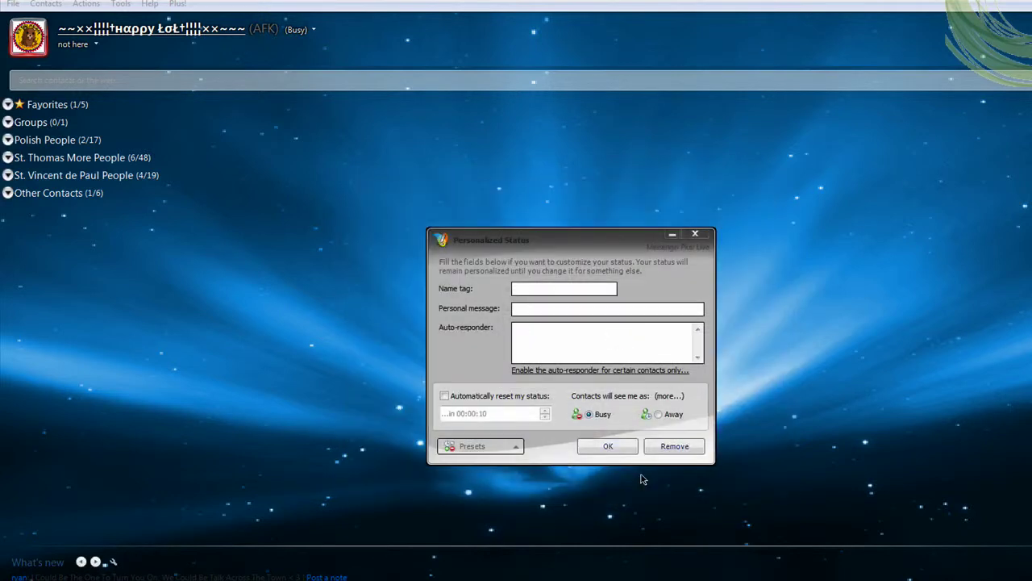
Load the "lol" preset into the personalized status and confirm it as the current status.
{"action": "left_click", "coordinate": [490, 445]}
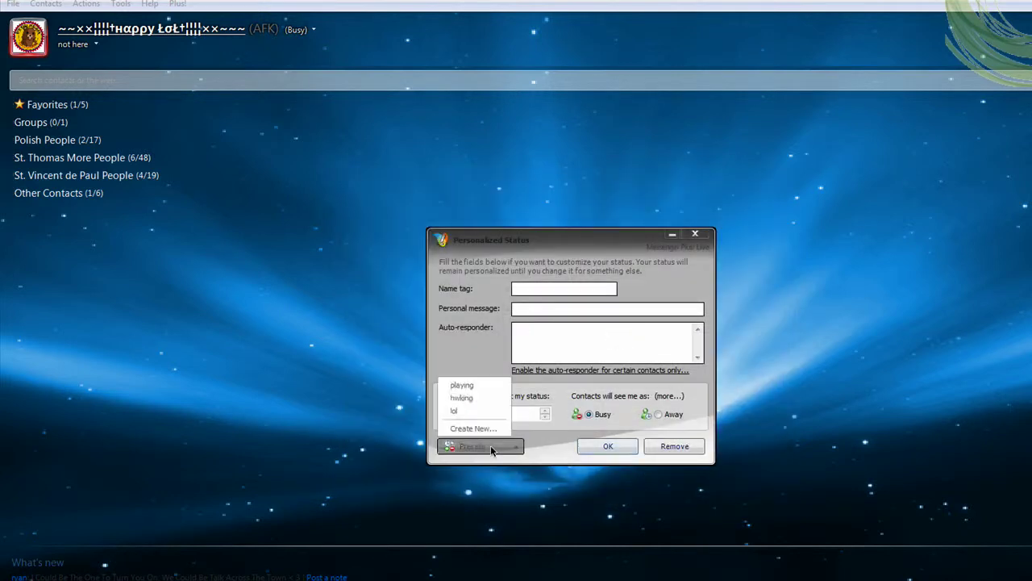
{"action": "left_click", "coordinate": [471, 406]}
{"action": "left_click", "coordinate": [610, 448]}
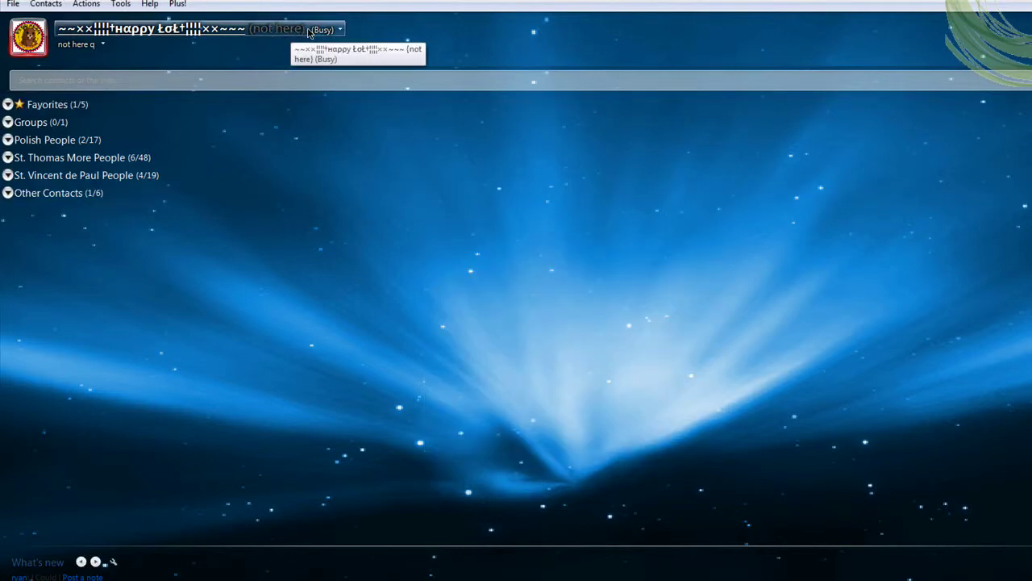
Switch to the open conversation with the Away contact and send two nudges.
{"action": "key", "text": "alt+Tab"}
{"action": "key", "text": "alt+Tab"}
{"action": "key", "text": "alt+Tab"}
{"action": "key", "text": "alt+Tab"}
{"action": "key", "text": "alt+Tab"}
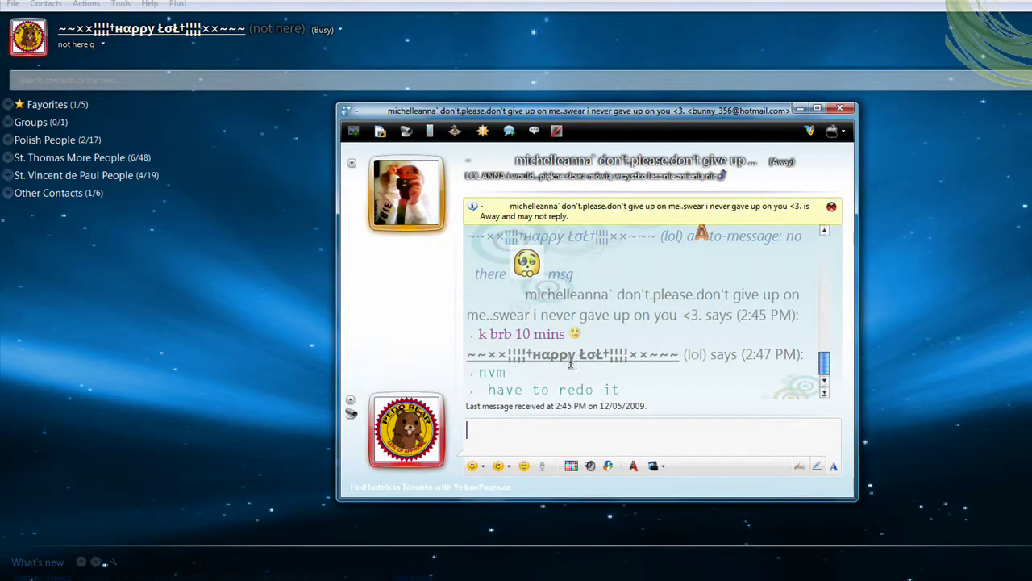
{"action": "left_click", "coordinate": [523, 467]}
{"action": "left_click", "coordinate": [524, 468]}
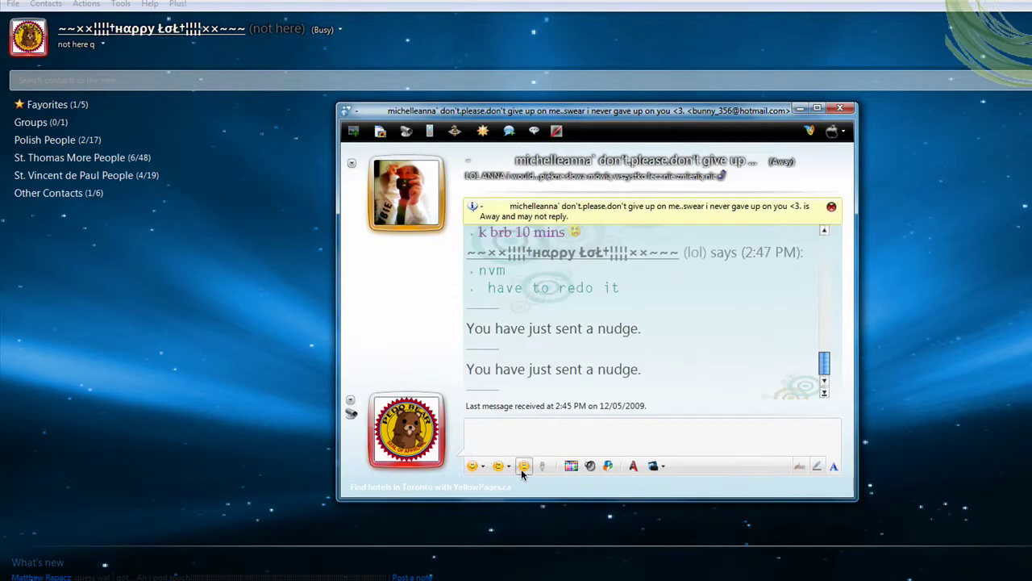
Open a conversation with the fifth contact in the St. Thomas More People group and send the message "HEY".
{"action": "left_click", "coordinate": [39, 157]}
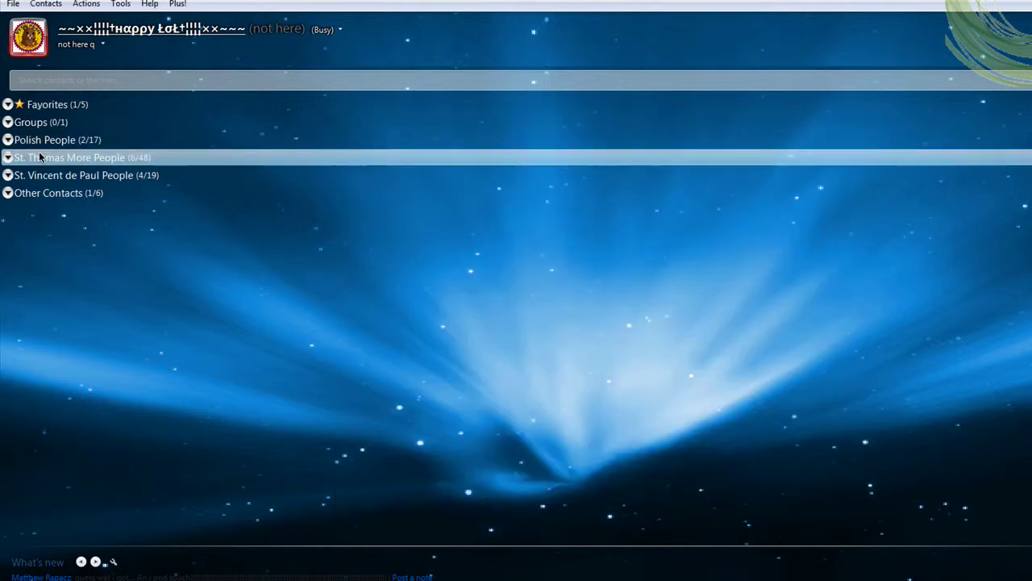
{"action": "left_click", "coordinate": [40, 157]}
{"action": "mouse_move", "coordinate": [108, 261]}
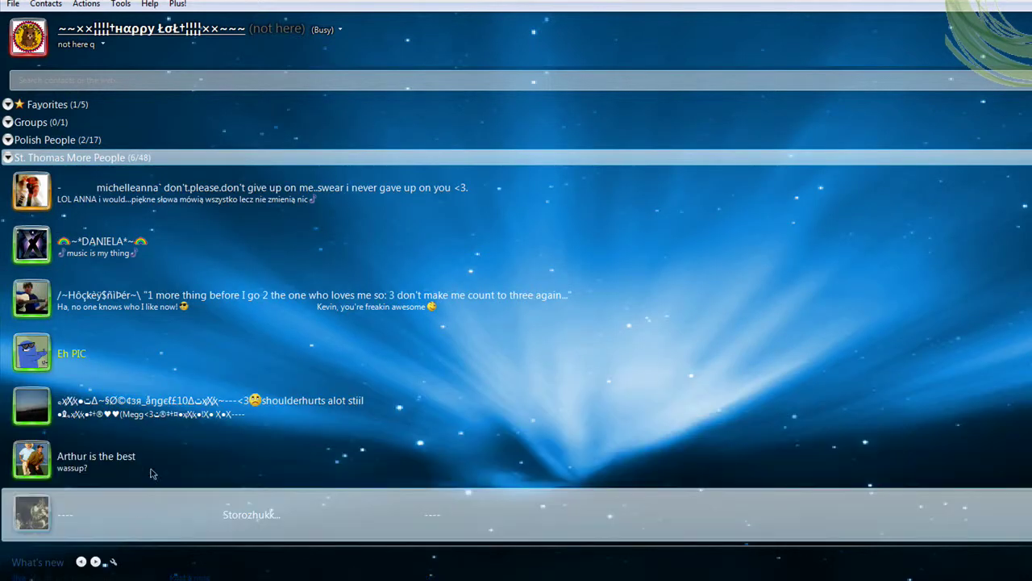
{"action": "double_click", "coordinate": [158, 408]}
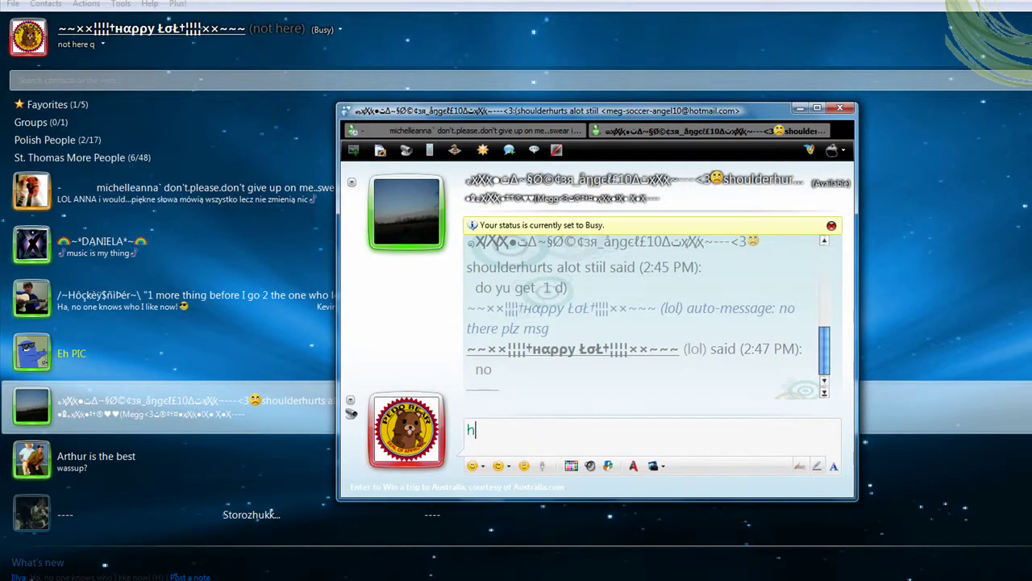
{"action": "type", "text": "HEY"}
{"action": "key", "text": "Return"}
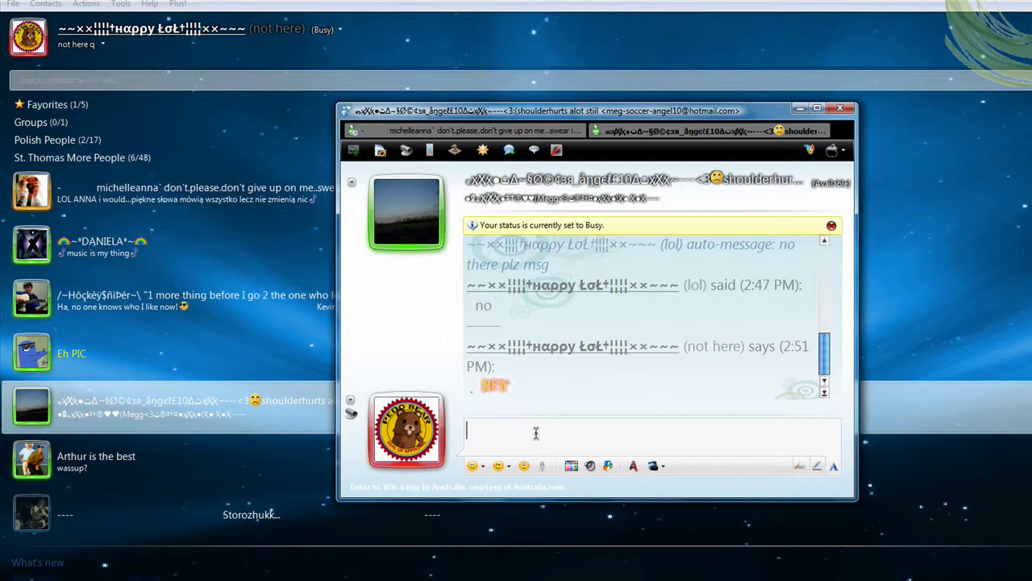
Return to the first contact's conversation and write the reply "kk done".
{"action": "left_click", "coordinate": [549, 133]}
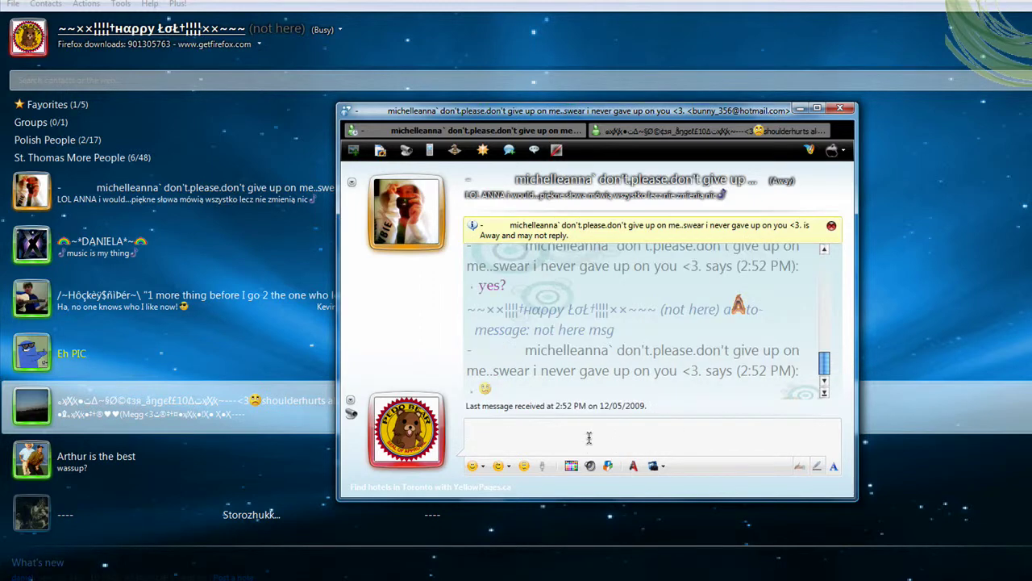
{"action": "type", "text": "kk done"}
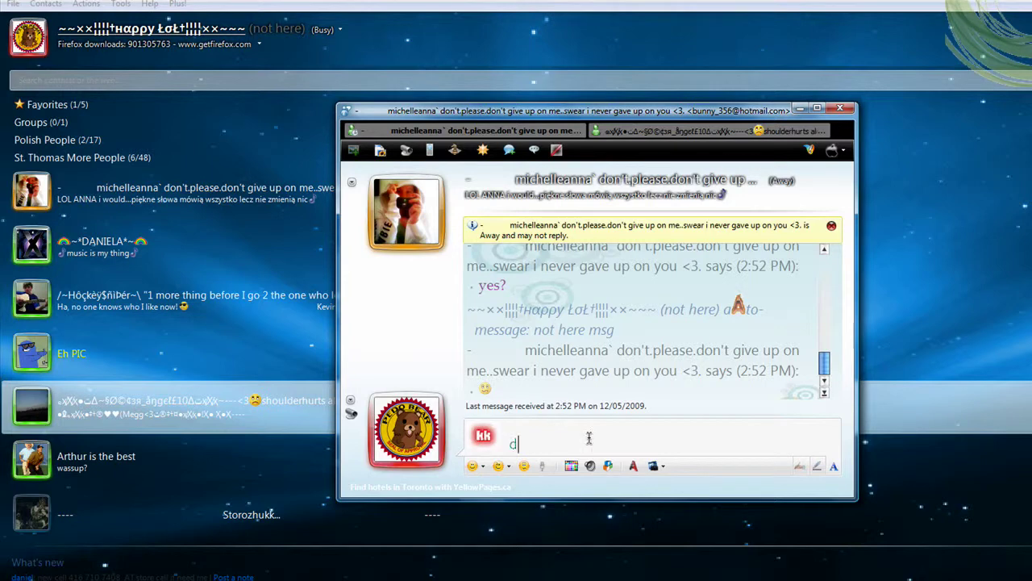